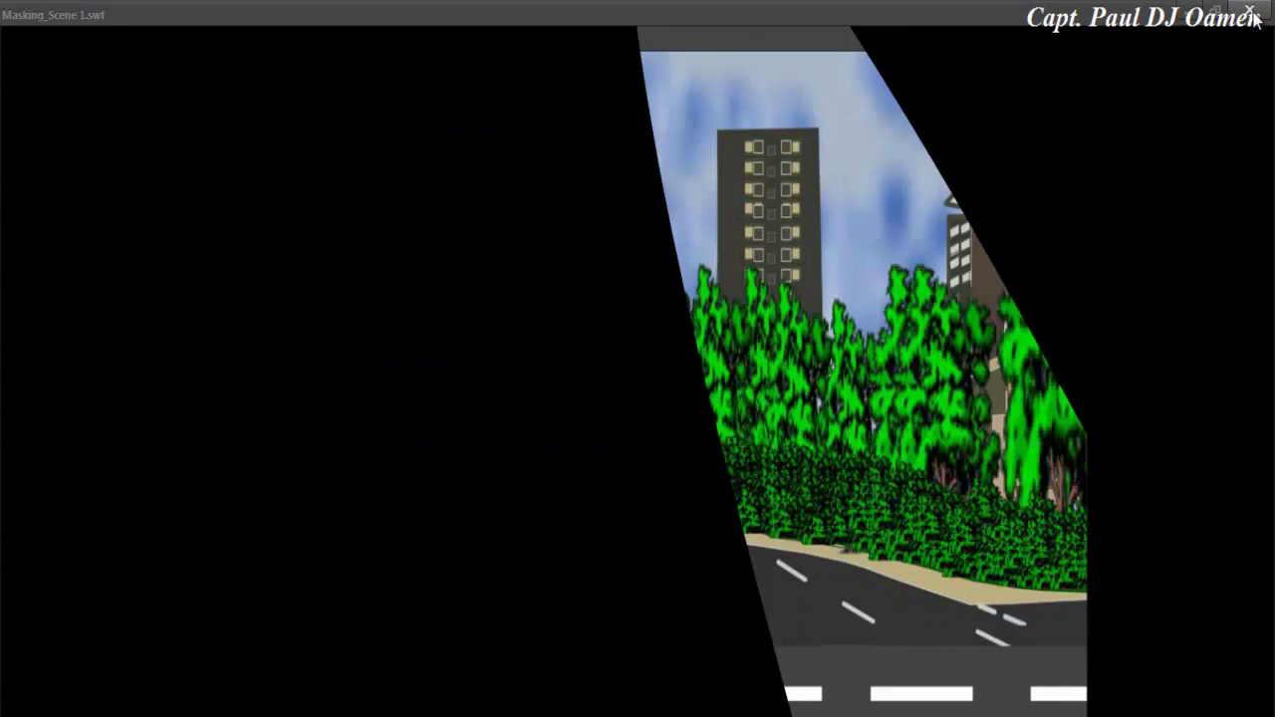
Close the SWF test playback window to return to Masking.fla
click(1251, 14)
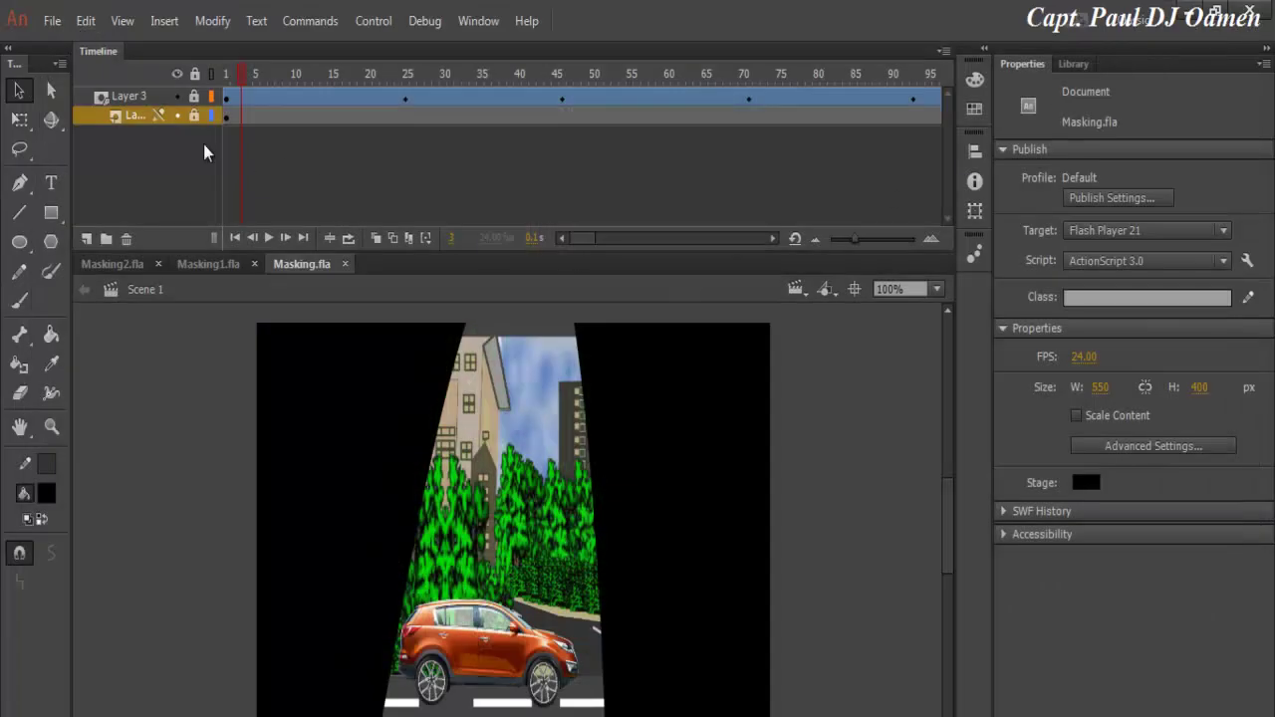
Create a new blank ActionScript 3.0 document
click(55, 21)
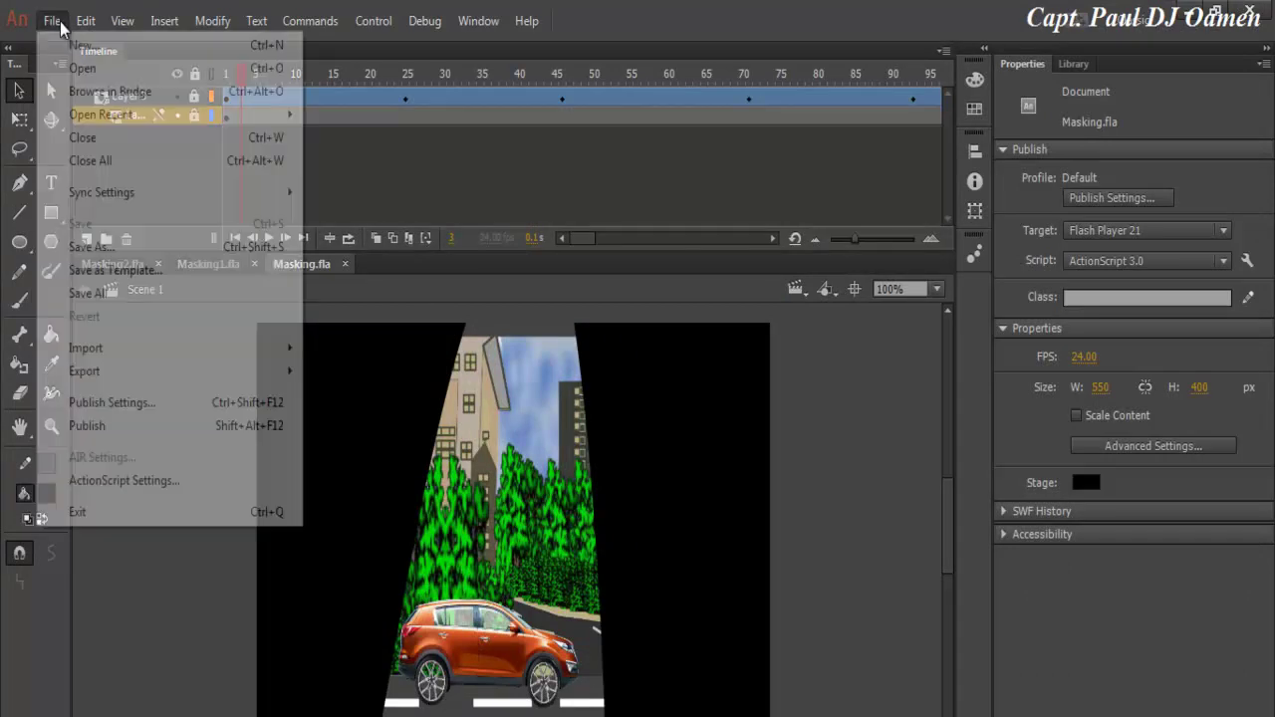
click(86, 45)
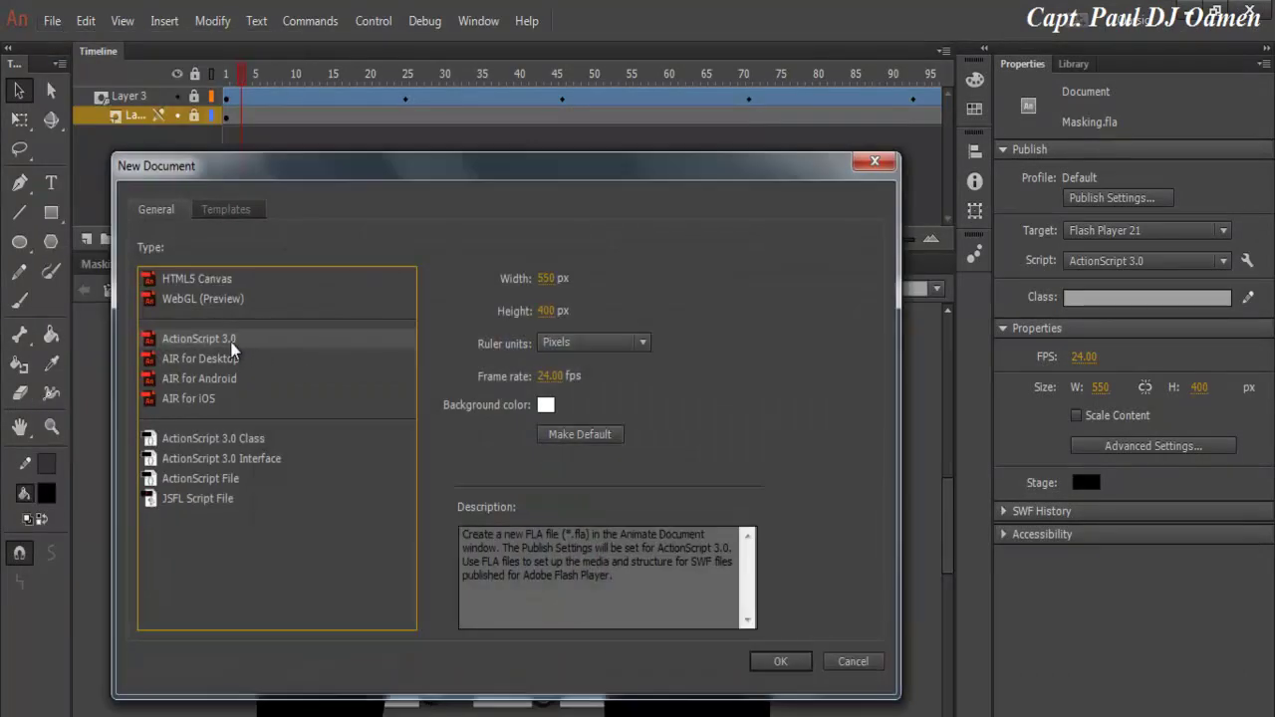
click(785, 663)
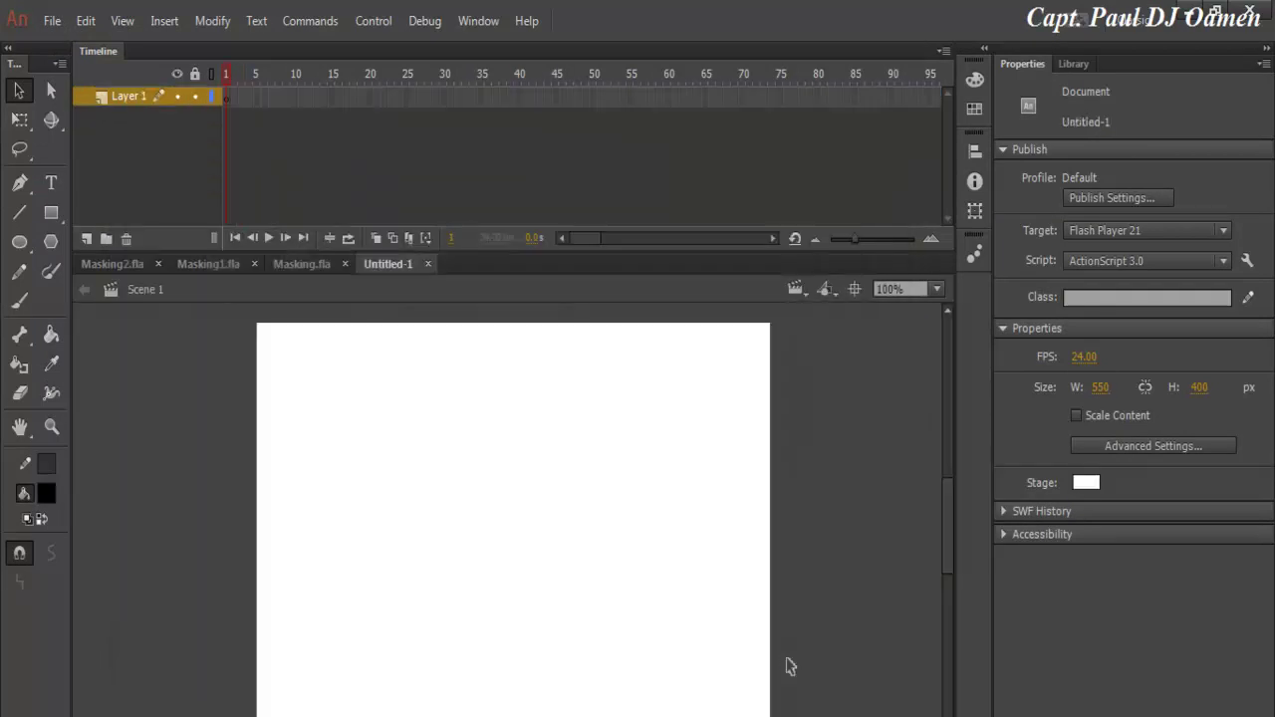
Set the stage size to 1200 by 800 pixels
right_click(532, 492)
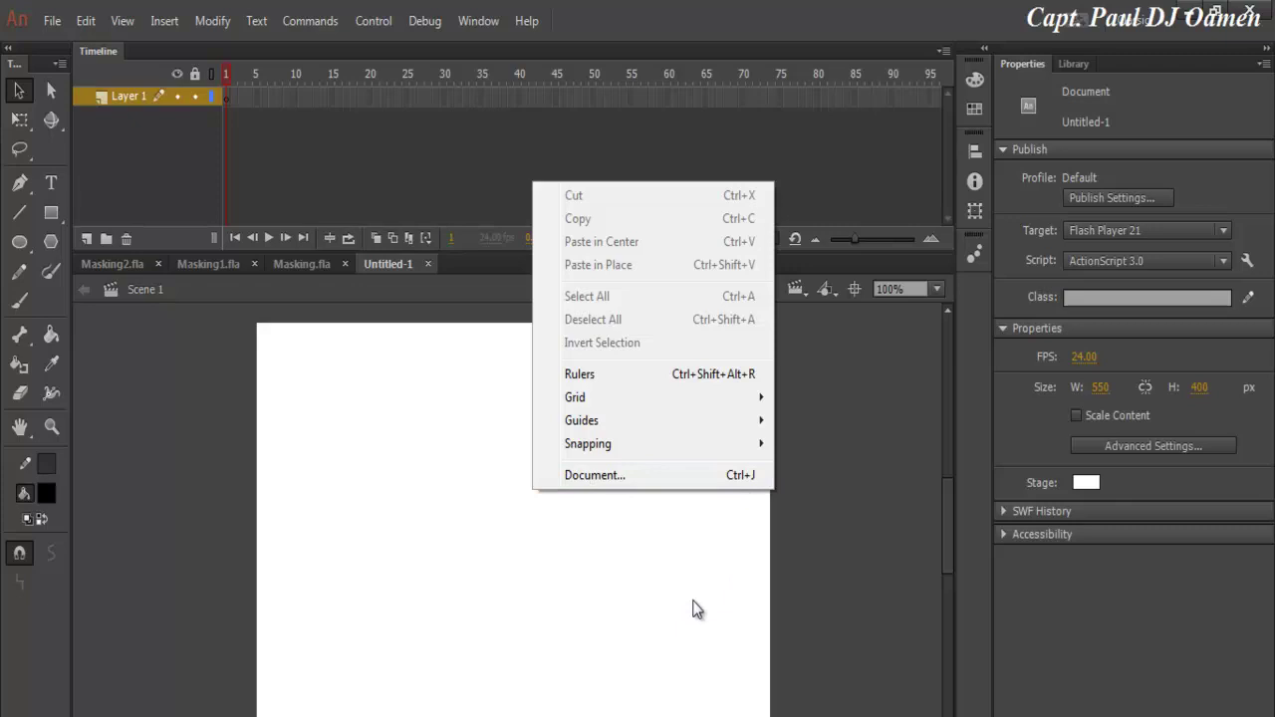
click(1102, 387)
text(1000)
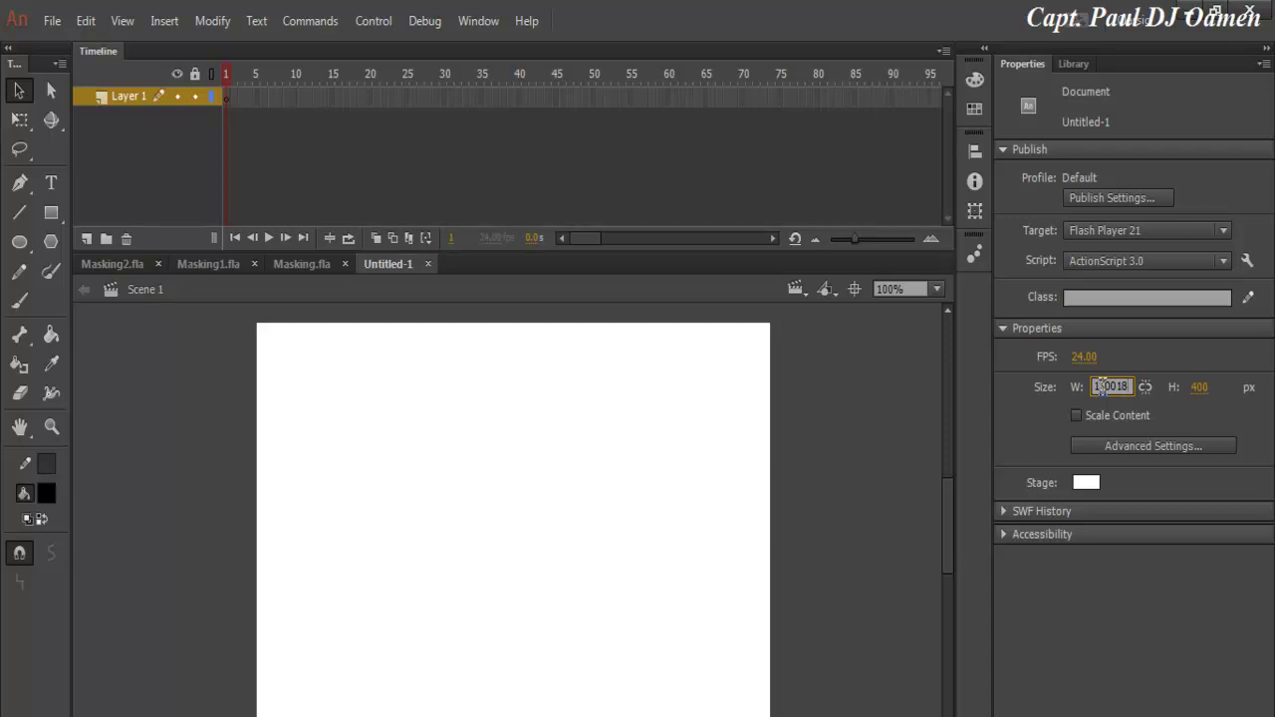
key(Tab)
text(800)
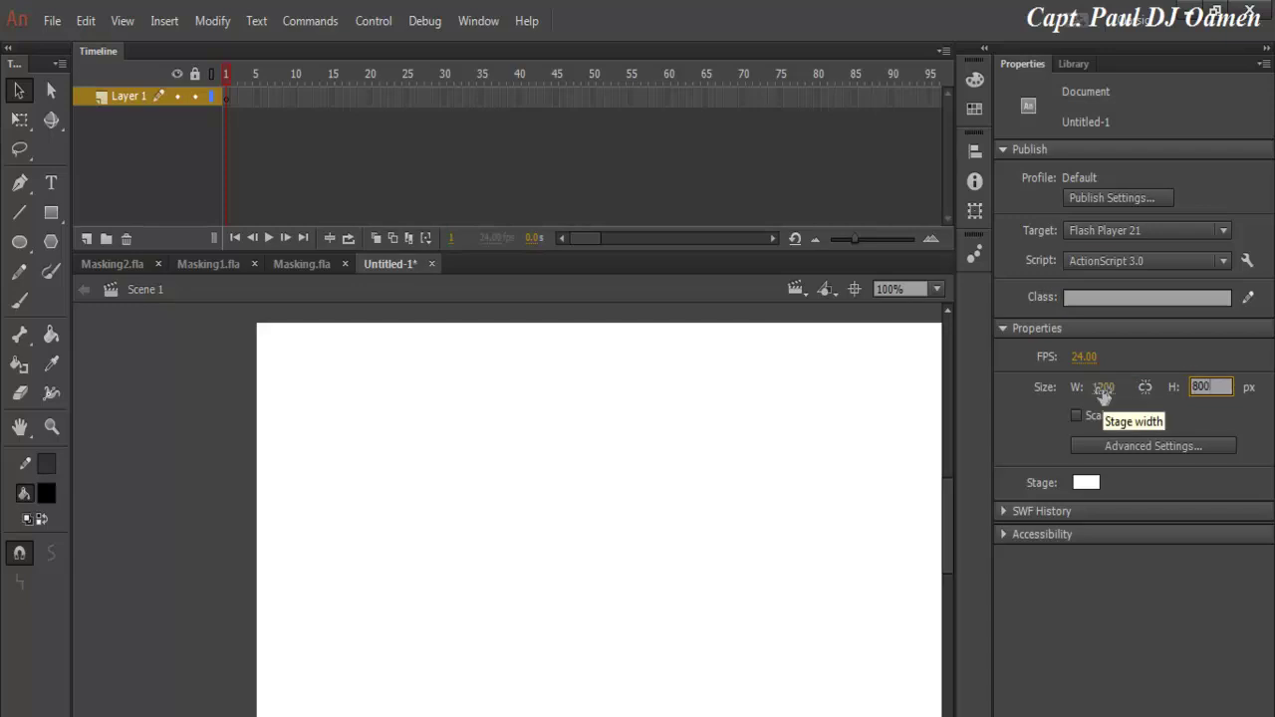
key(Return)
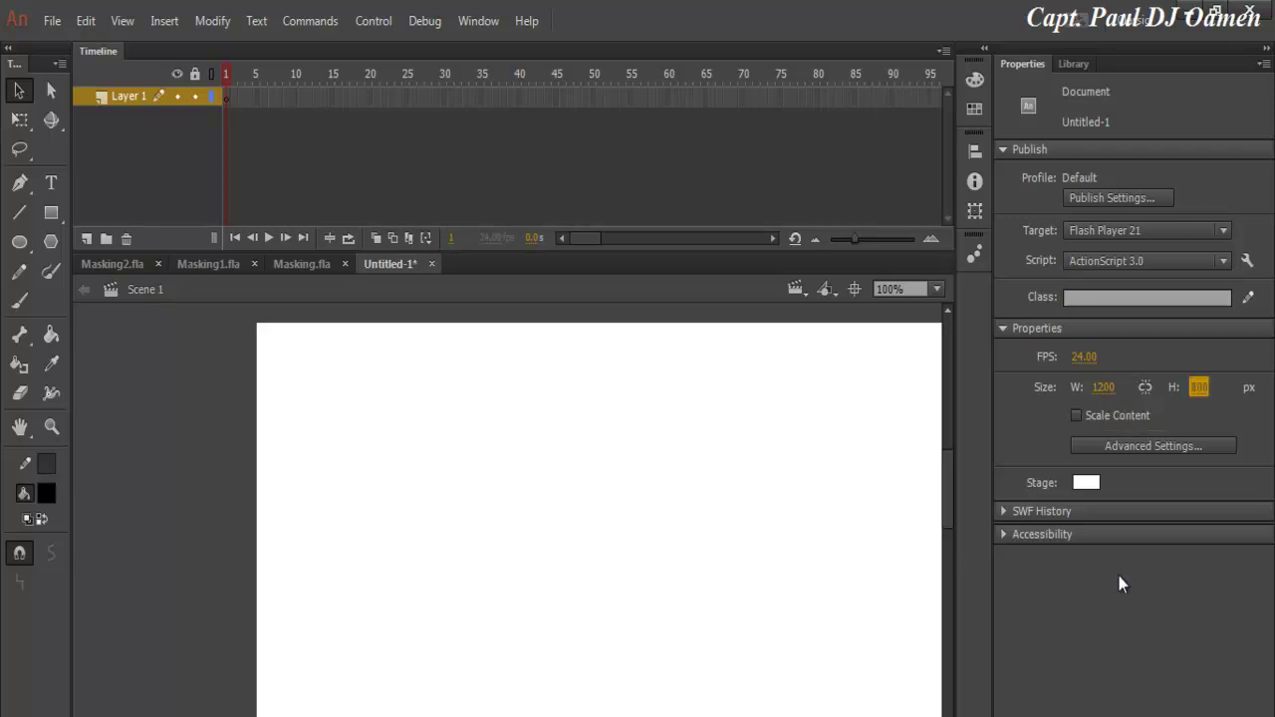
Drag the 'second' image from the Animate_CC_Images folder into the Library, then close Explorer
click(1076, 62)
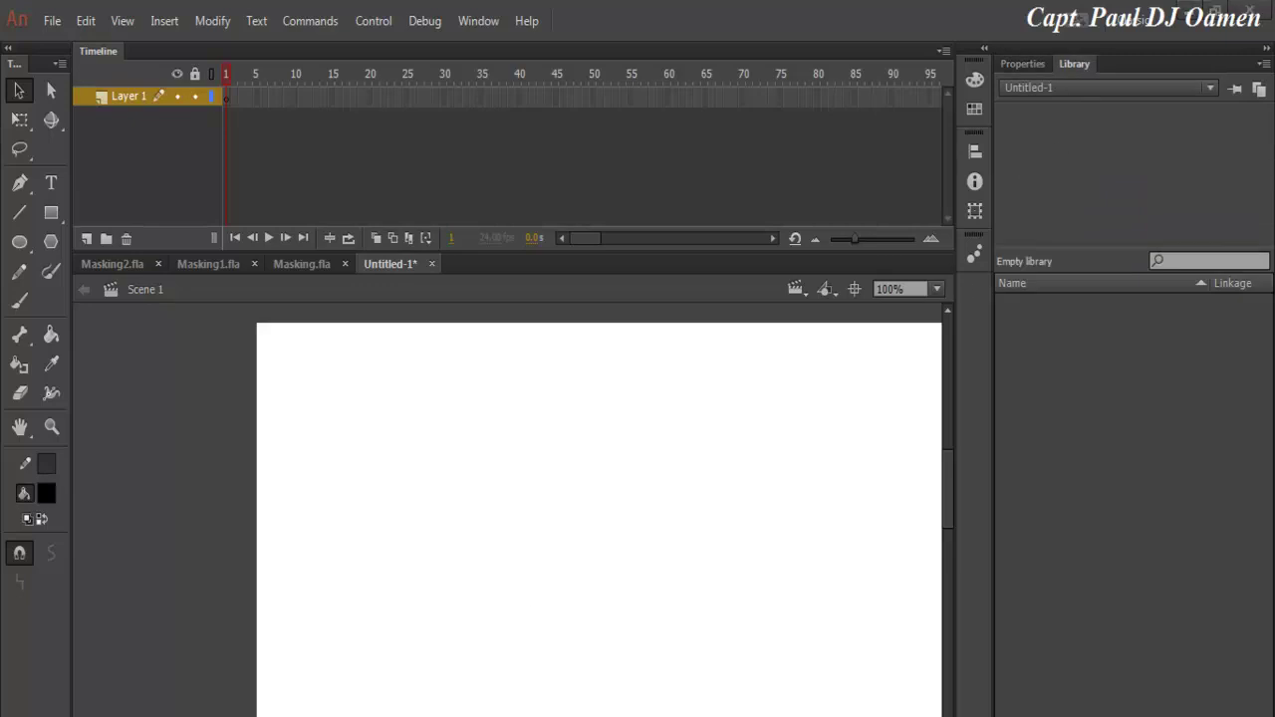
key(alt+Tab)
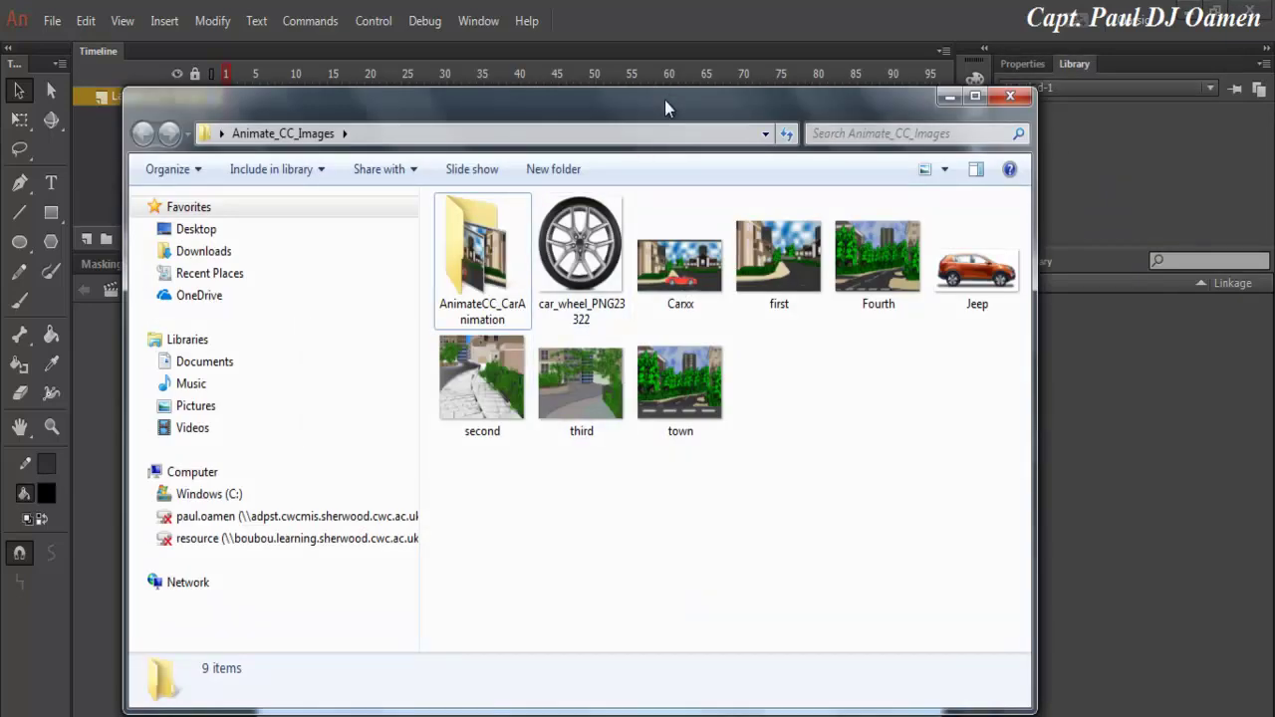
drag(665, 99, 545, 58)
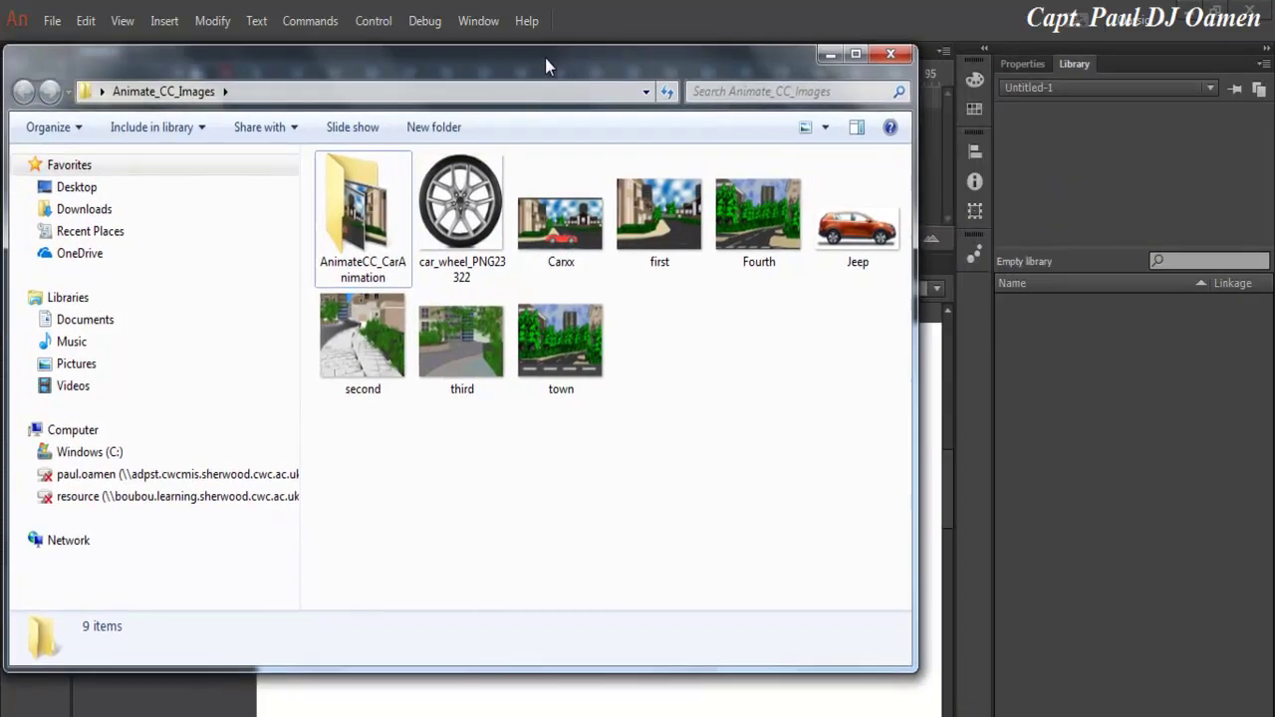
click(385, 348)
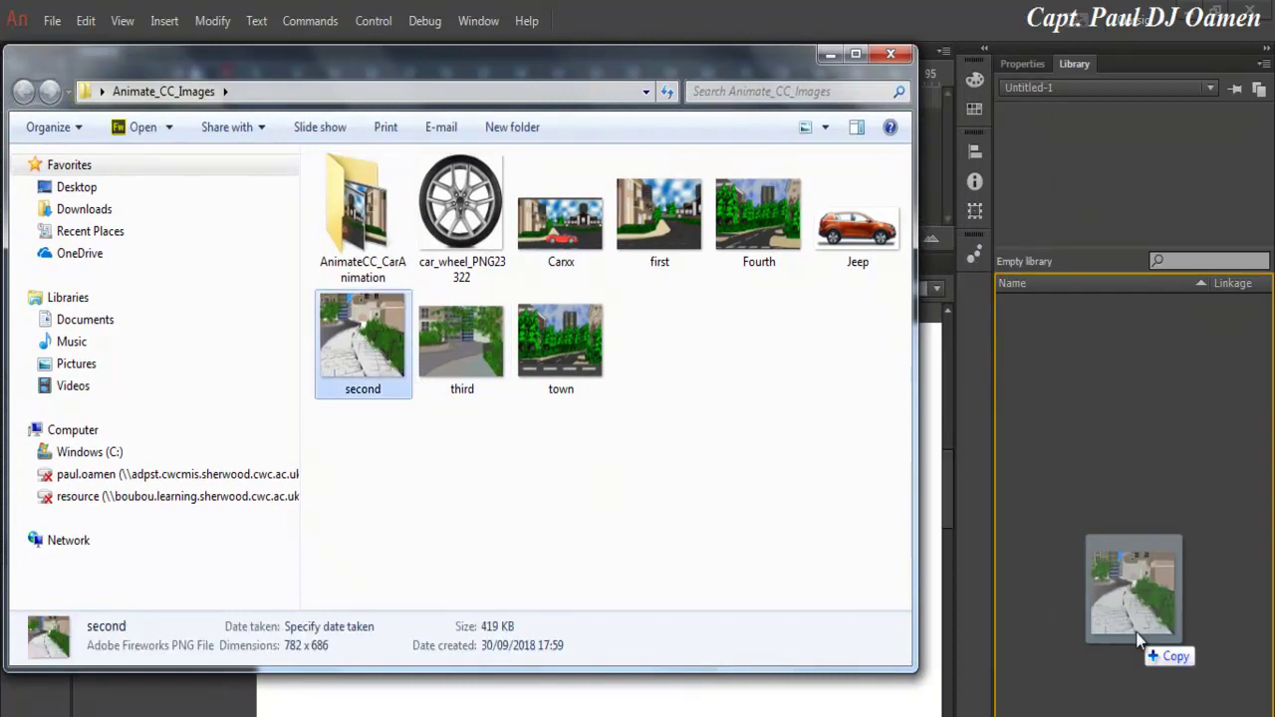
drag(385, 347, 1136, 628)
drag(991, 627, 990, 628)
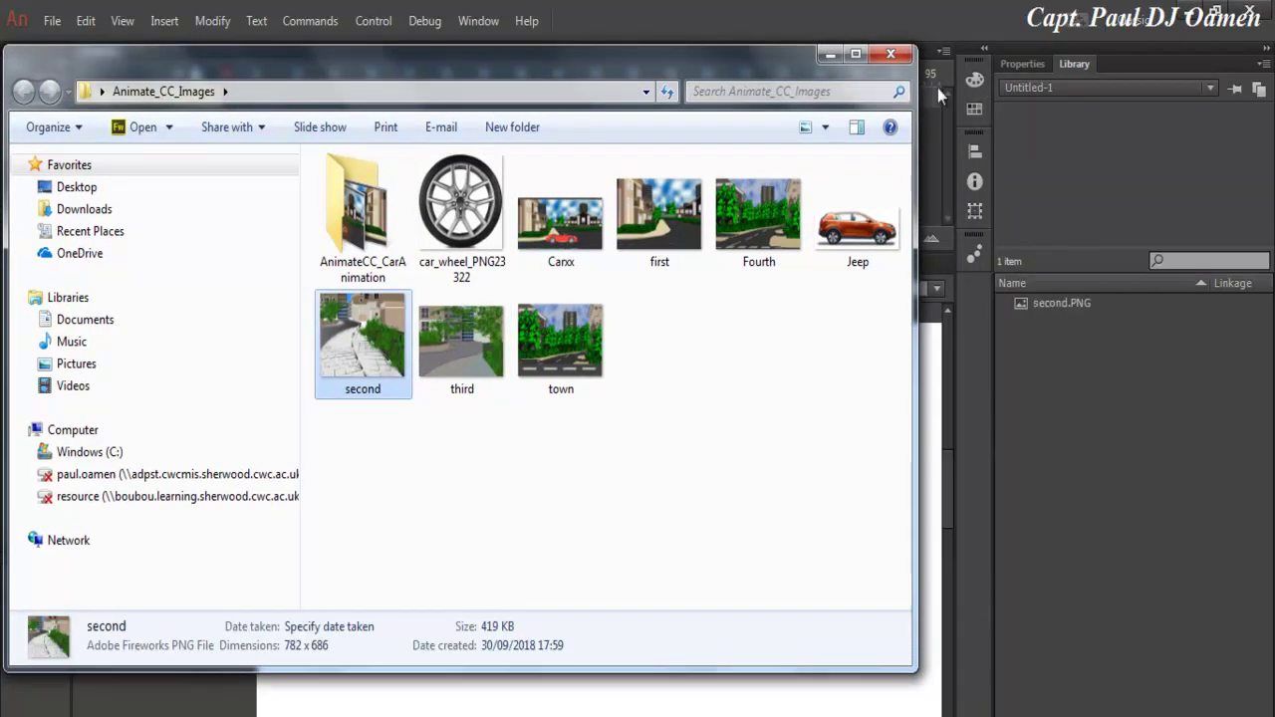
click(895, 54)
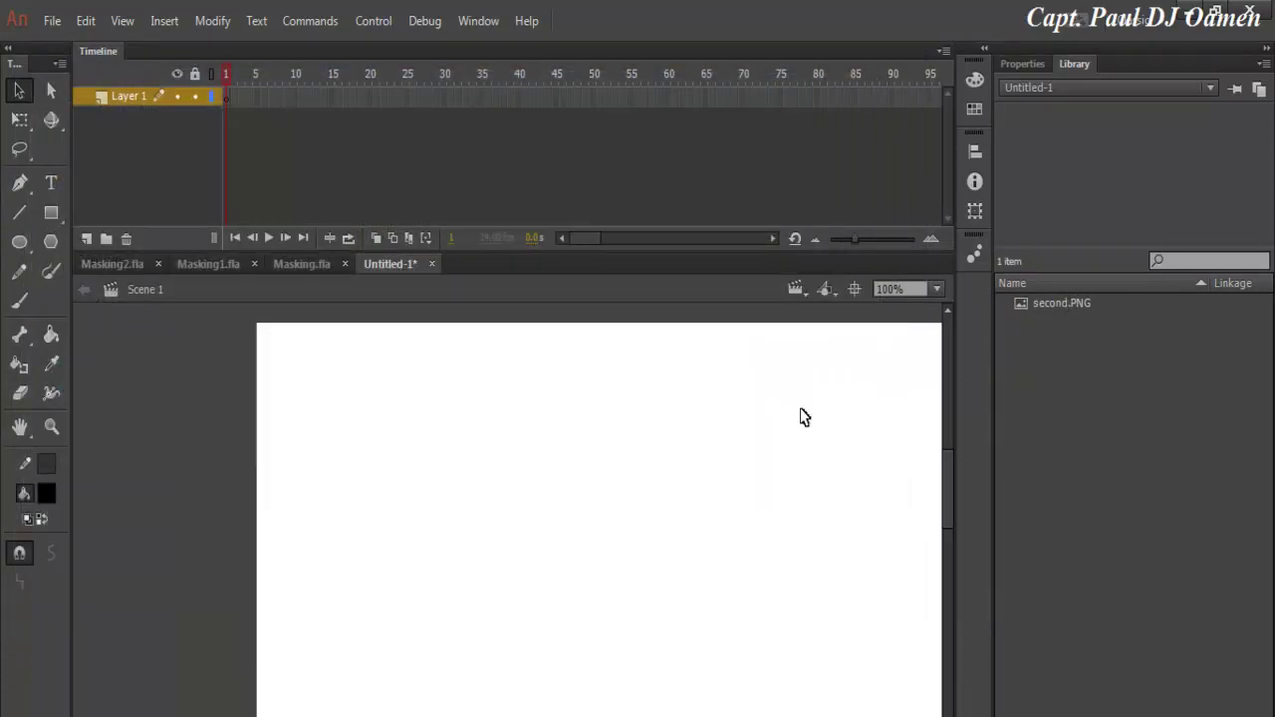
Zoom the stage to 50%, then to a custom 45% so the whole stage fits
click(937, 290)
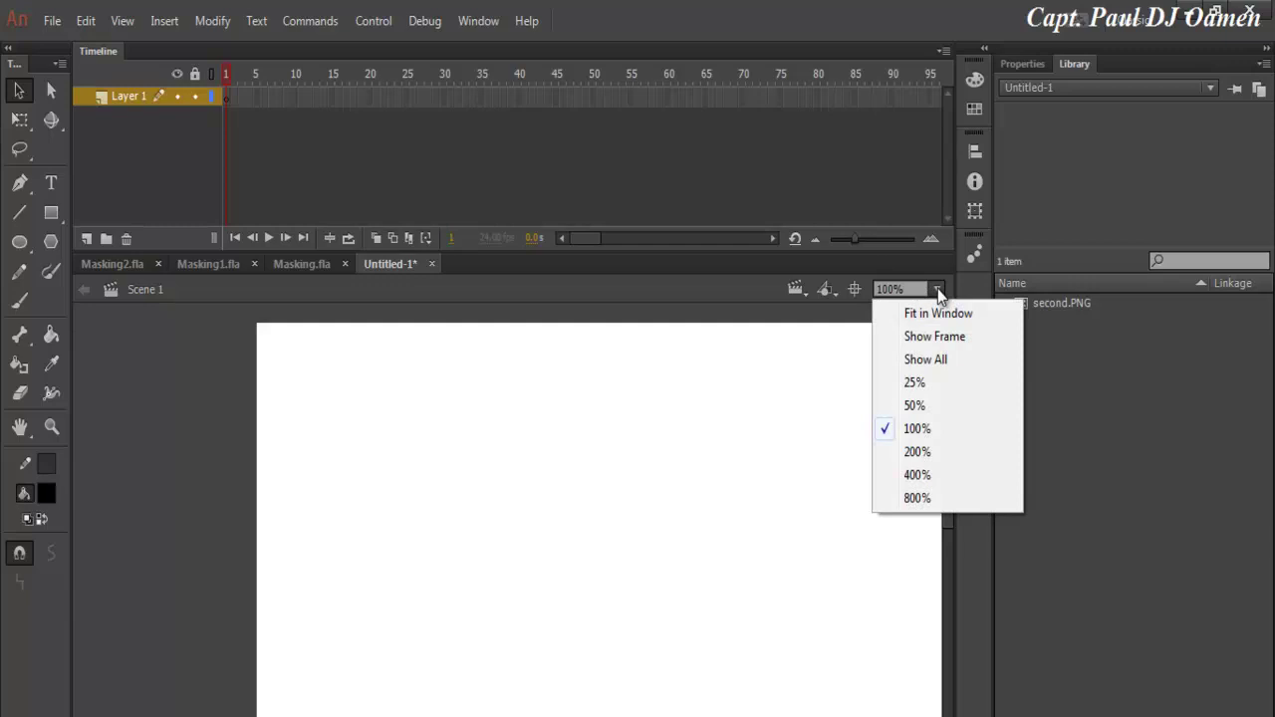
click(935, 406)
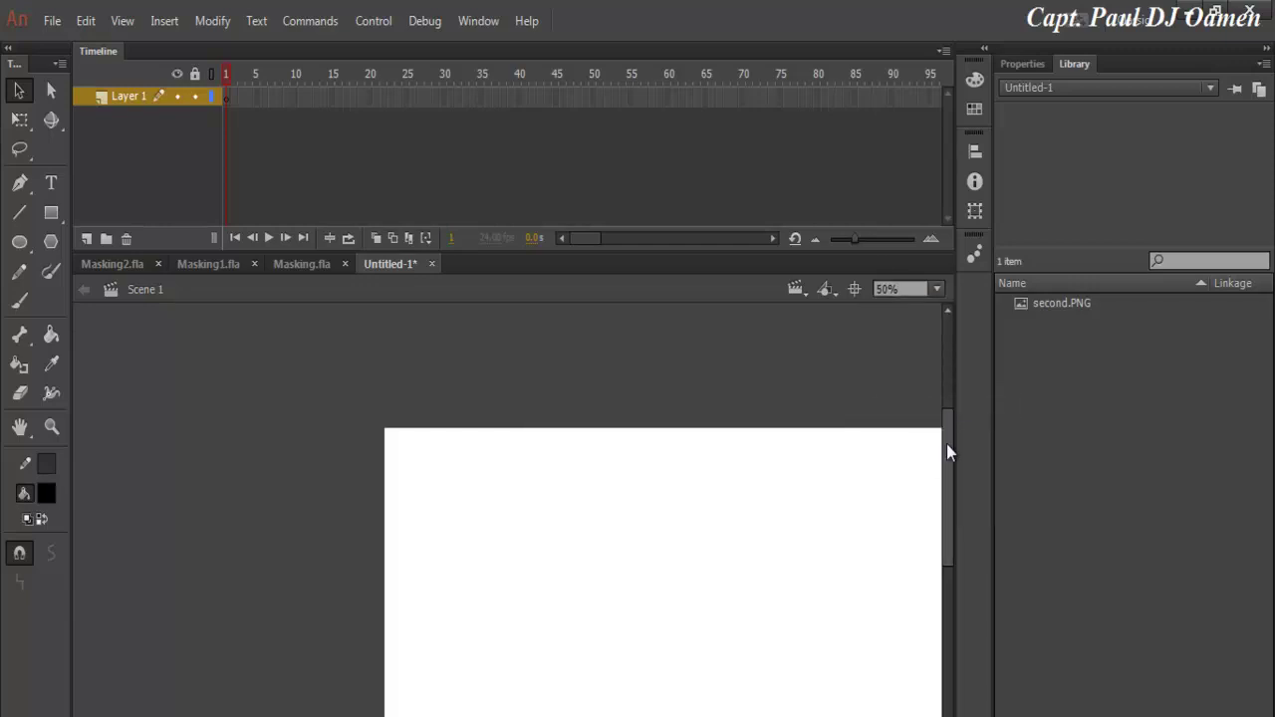
drag(948, 439, 949, 503)
click(897, 289)
text(45)
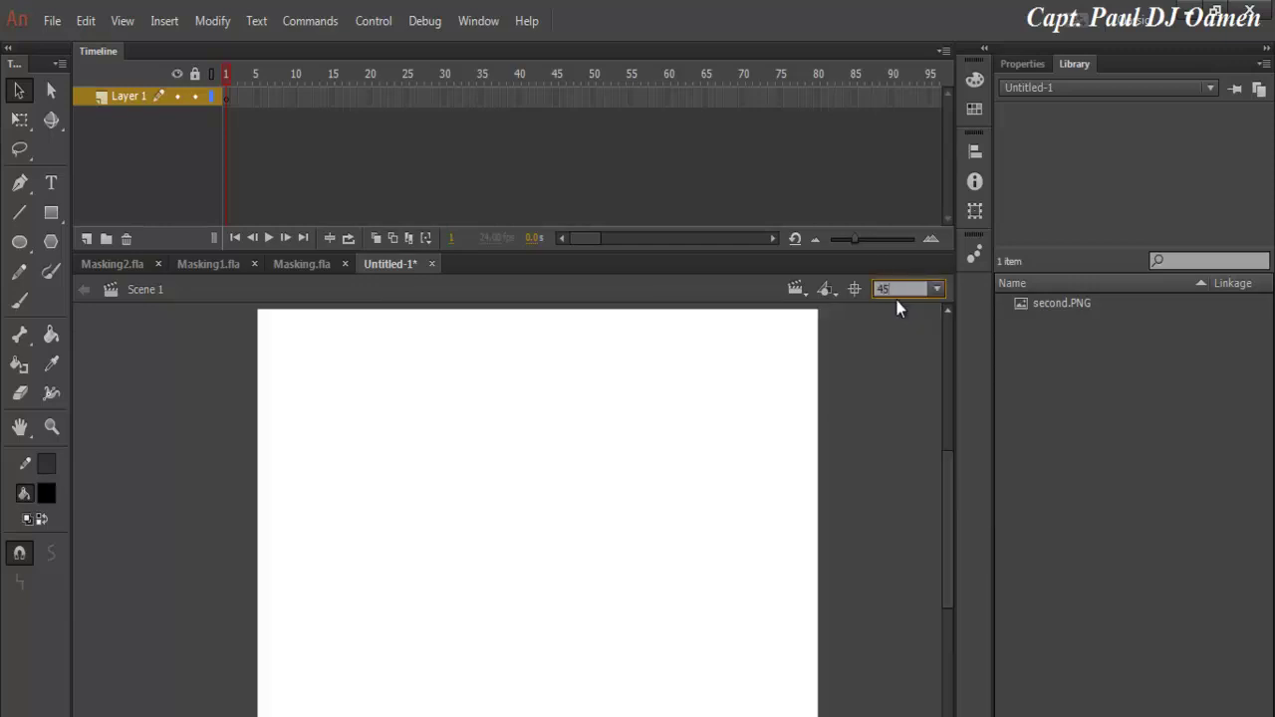
key(Return)
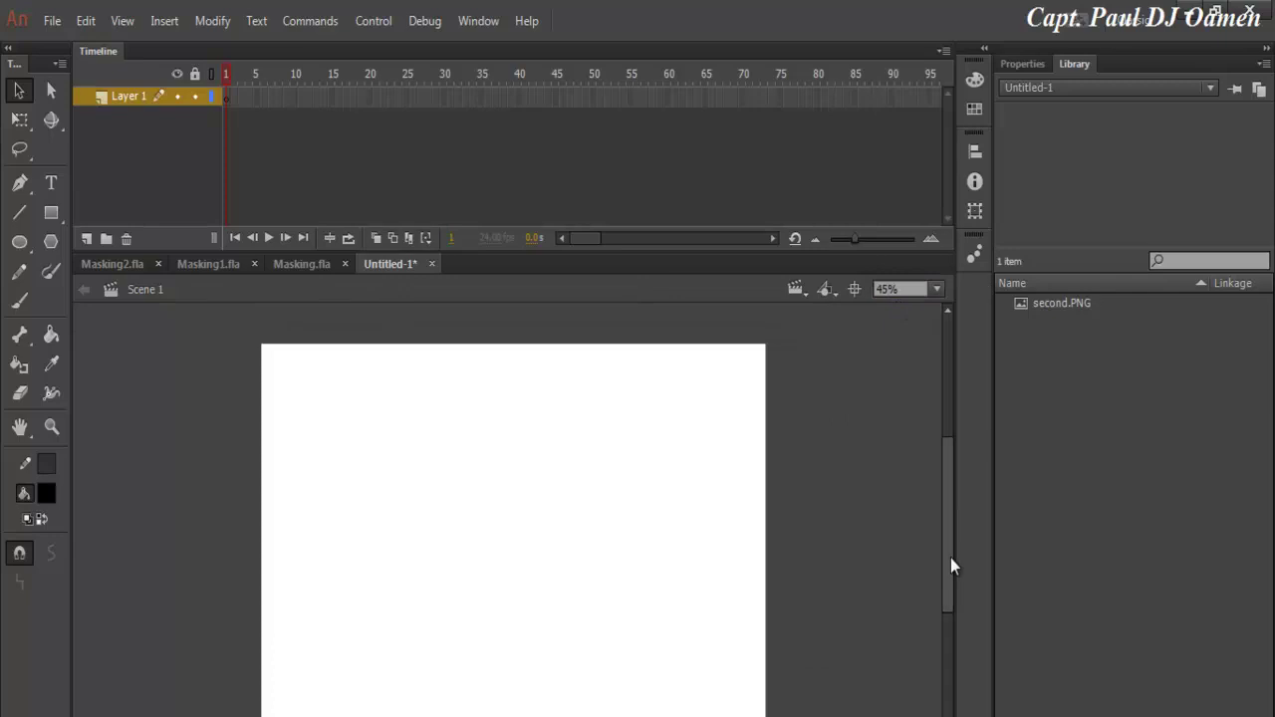
drag(952, 558, 950, 567)
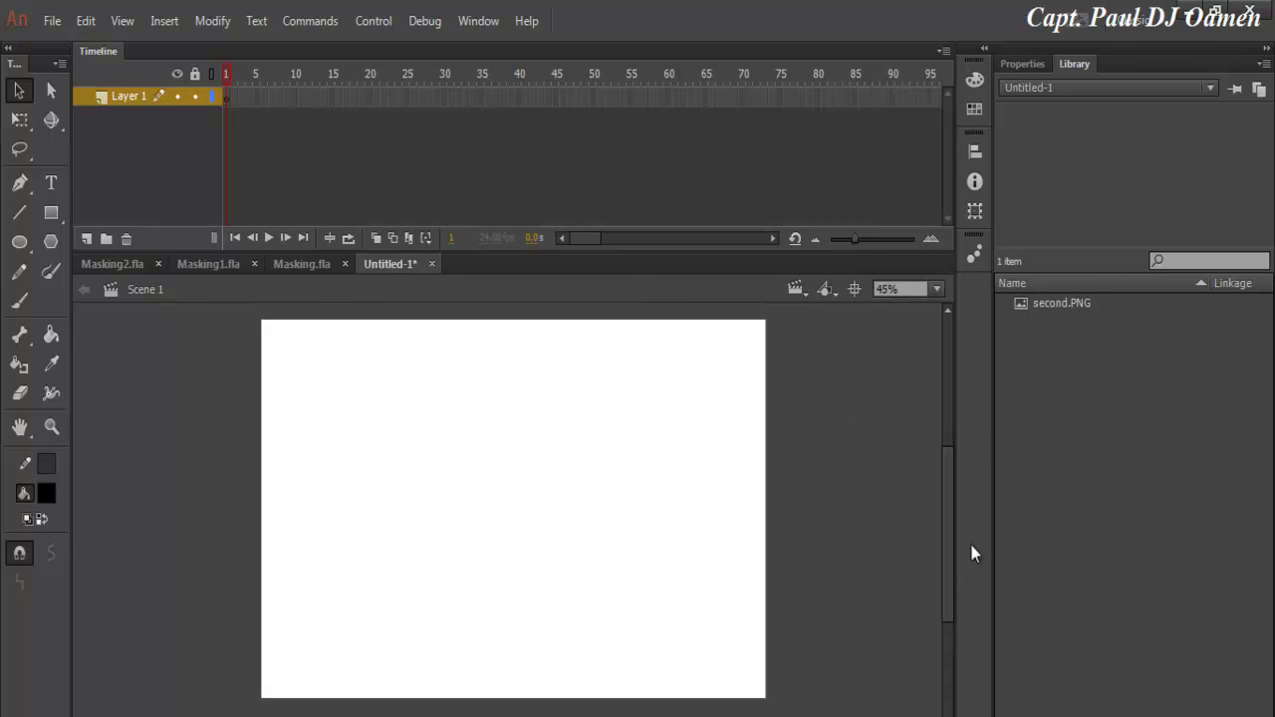
Place second.PNG from the Library onto the stage, aligned to its left edge
click(1046, 305)
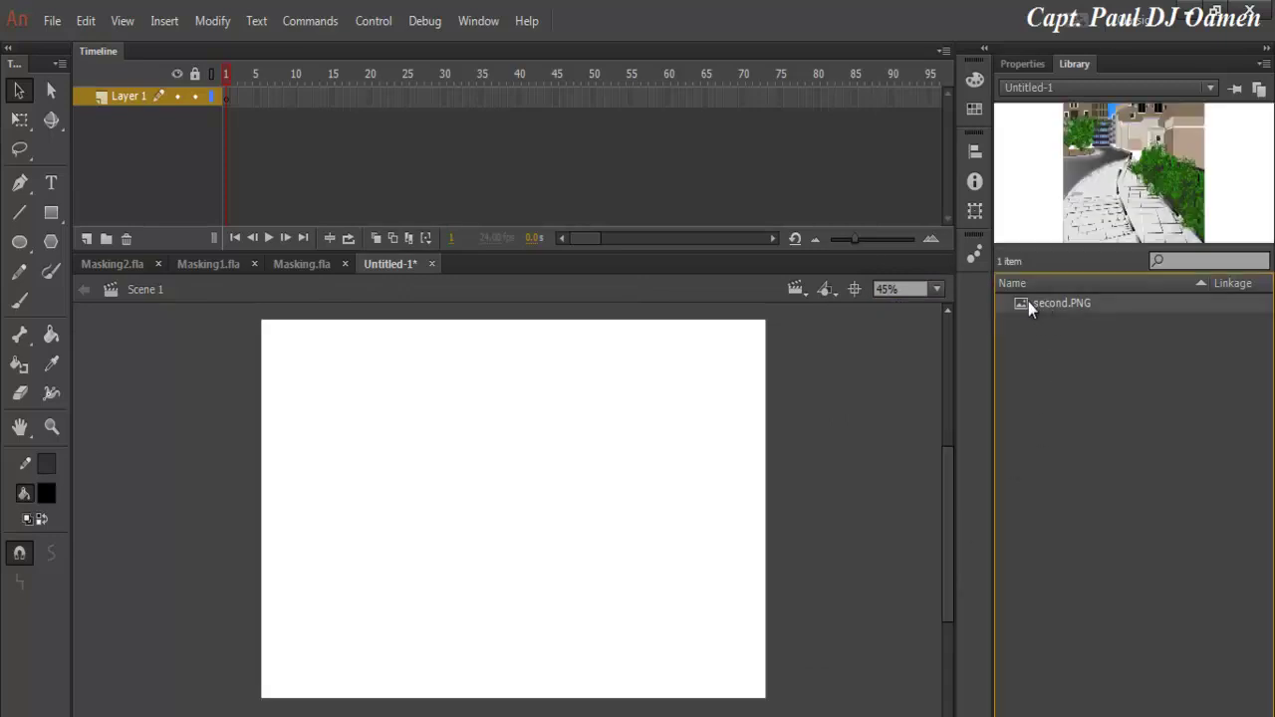
drag(1014, 315, 563, 482)
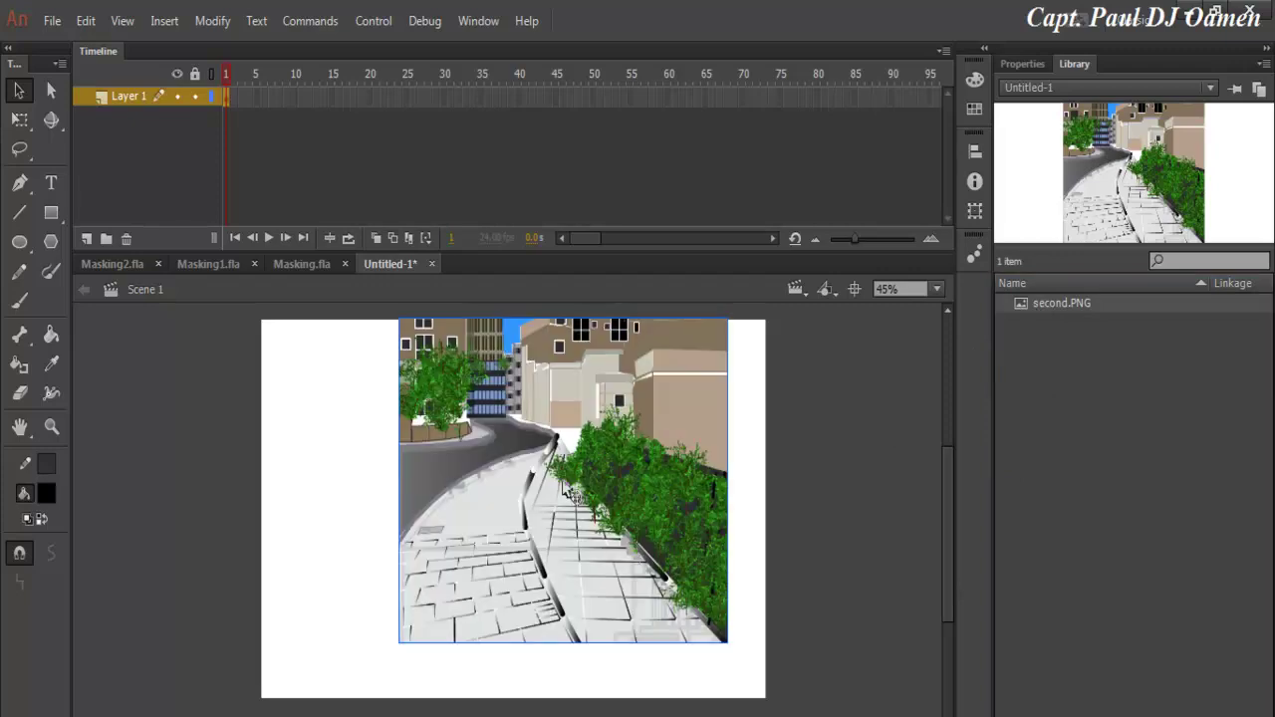
drag(573, 490, 435, 492)
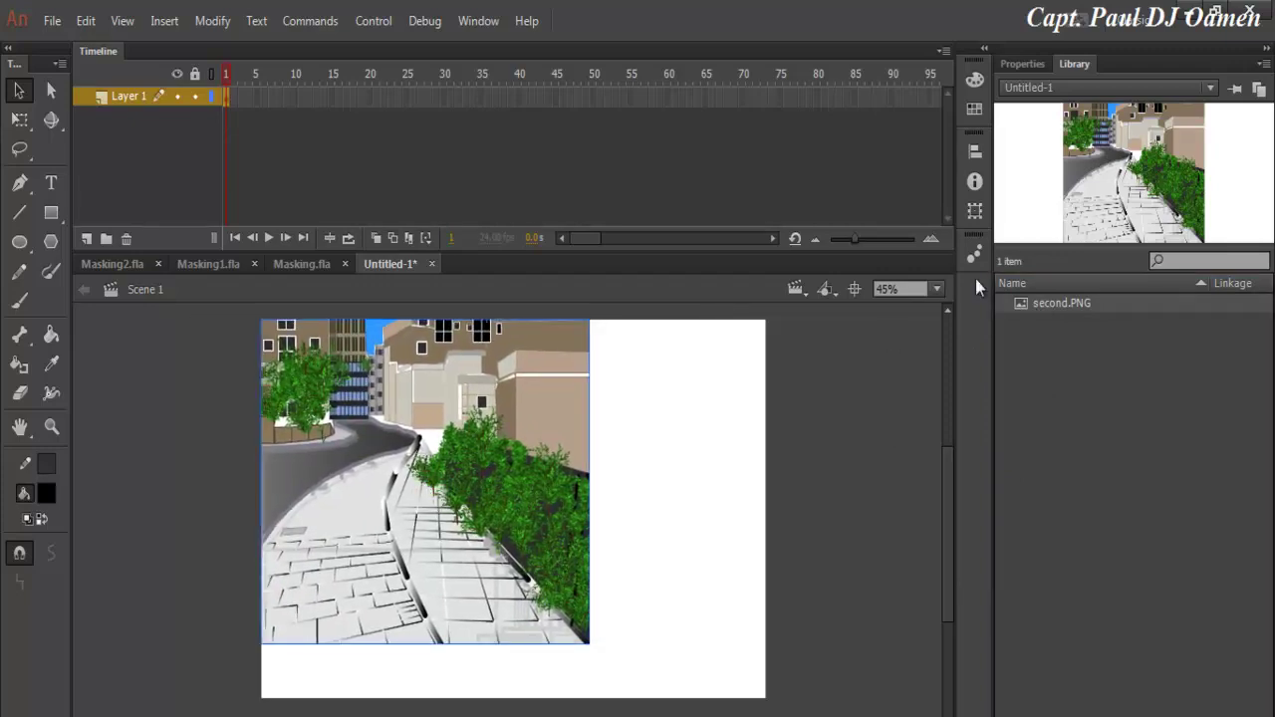
Resize the street image to 1200 by 800 to fill the stage
click(1029, 65)
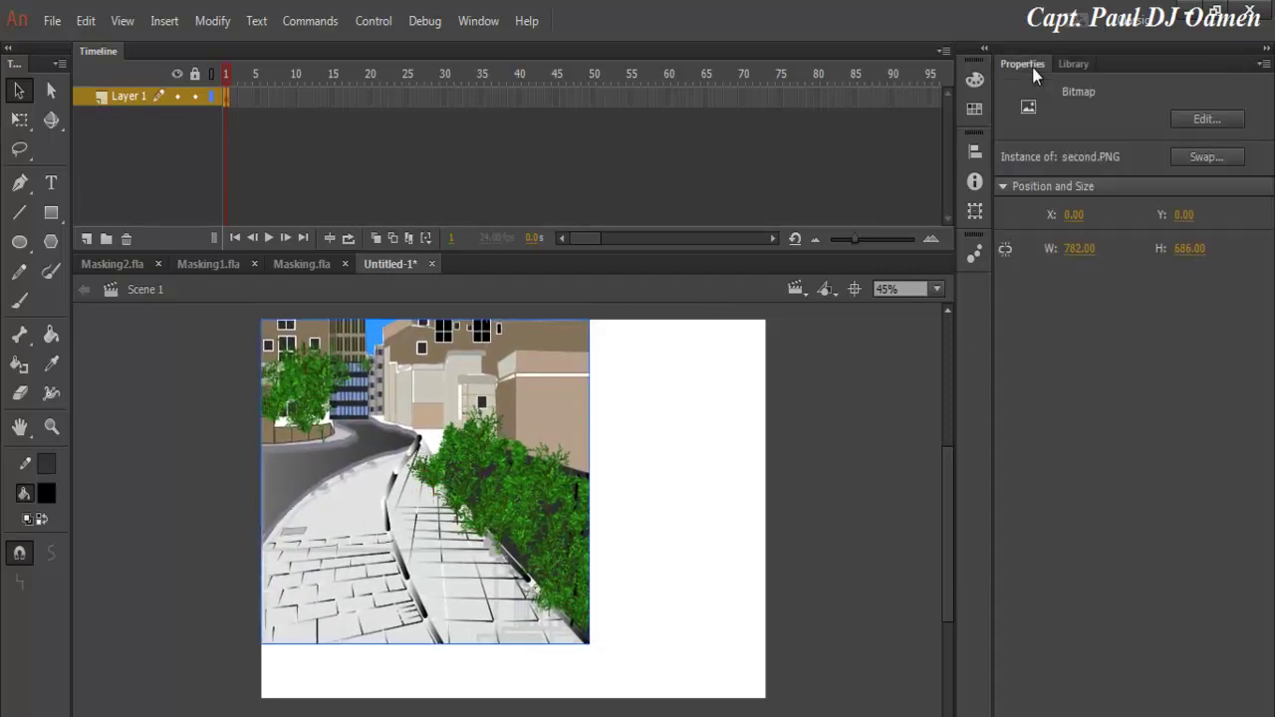
click(1081, 249)
text(12)
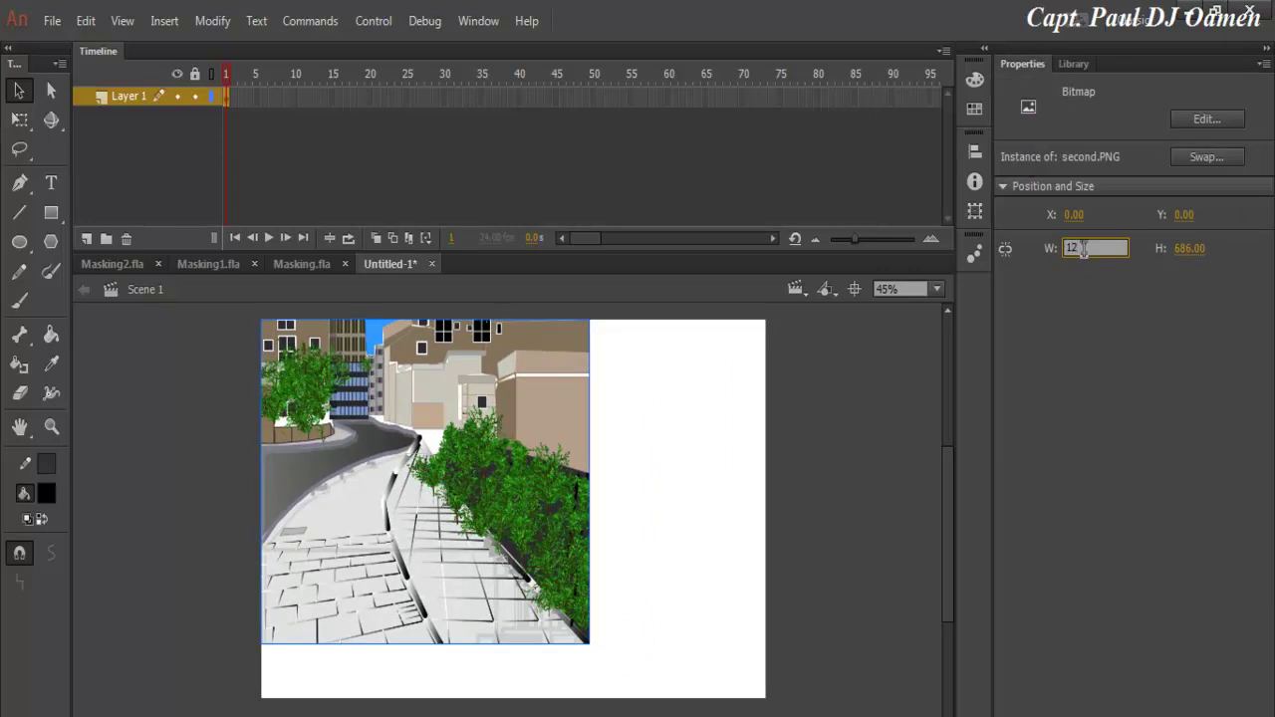
text(00)
click(1176, 247)
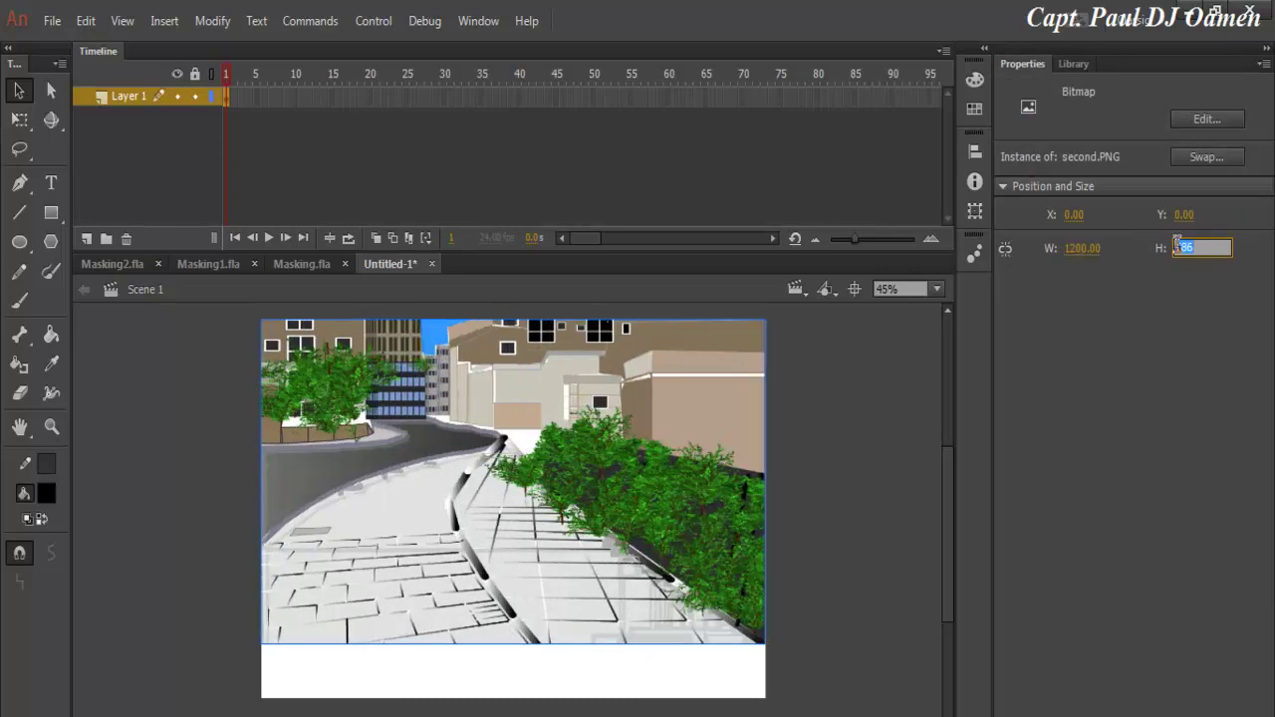
text(7)
key(Return)
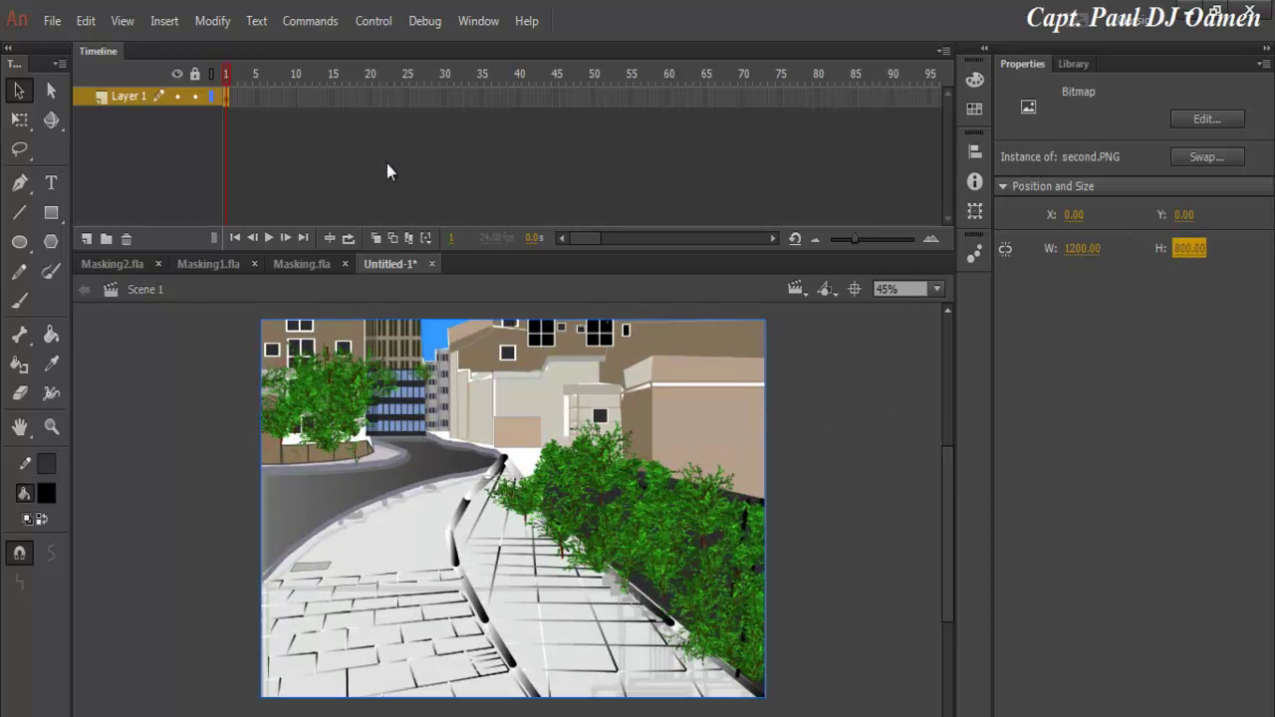
Insert frames on Layer 1 so it extends to frame 90
click(891, 96)
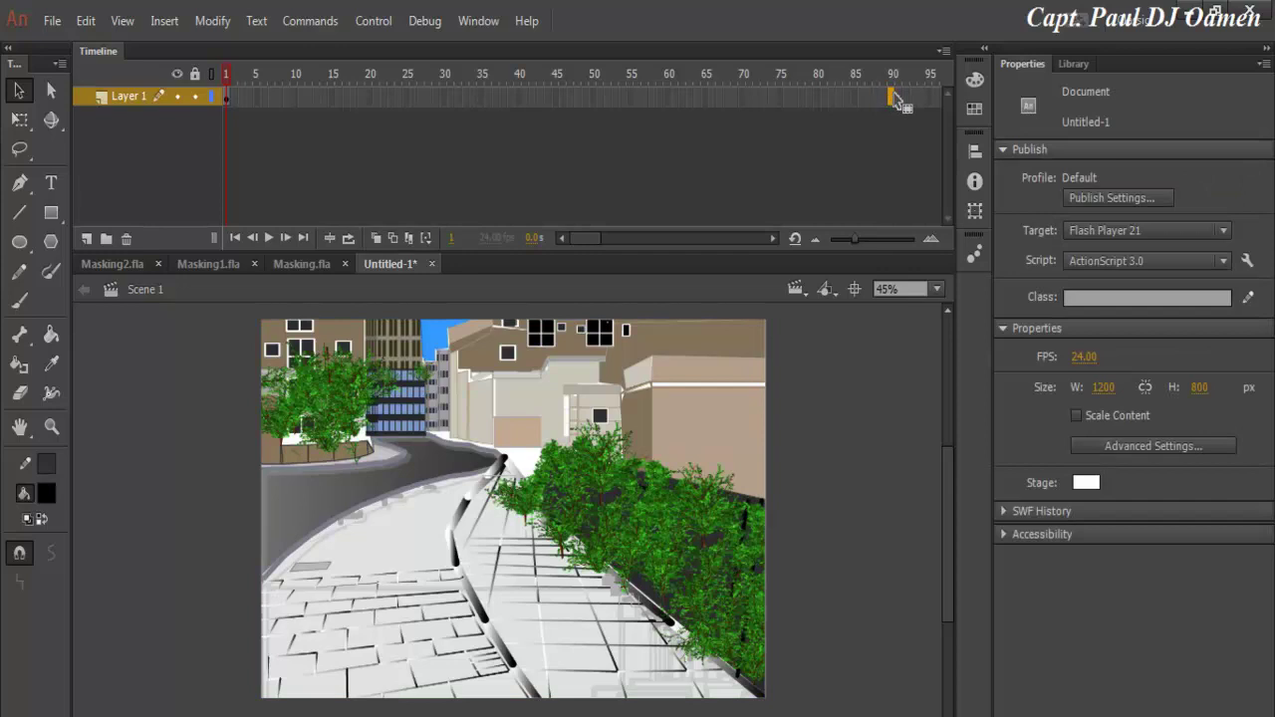
right_click(894, 94)
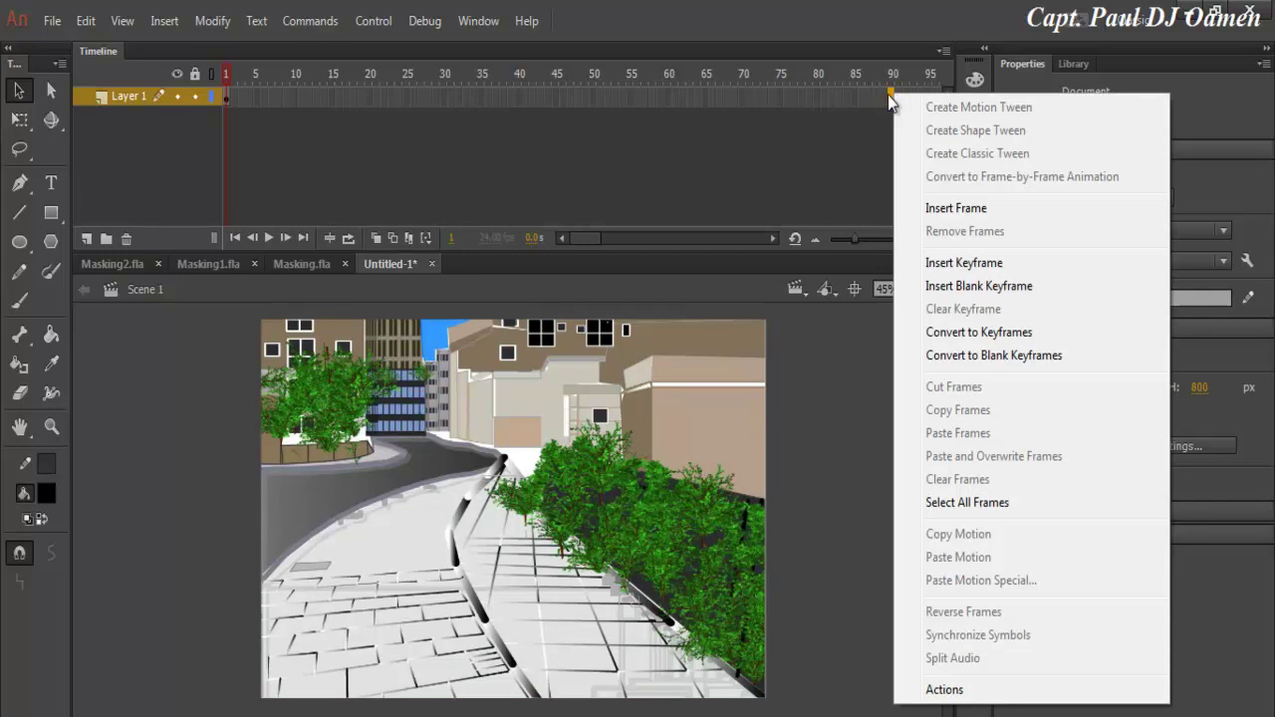
click(939, 212)
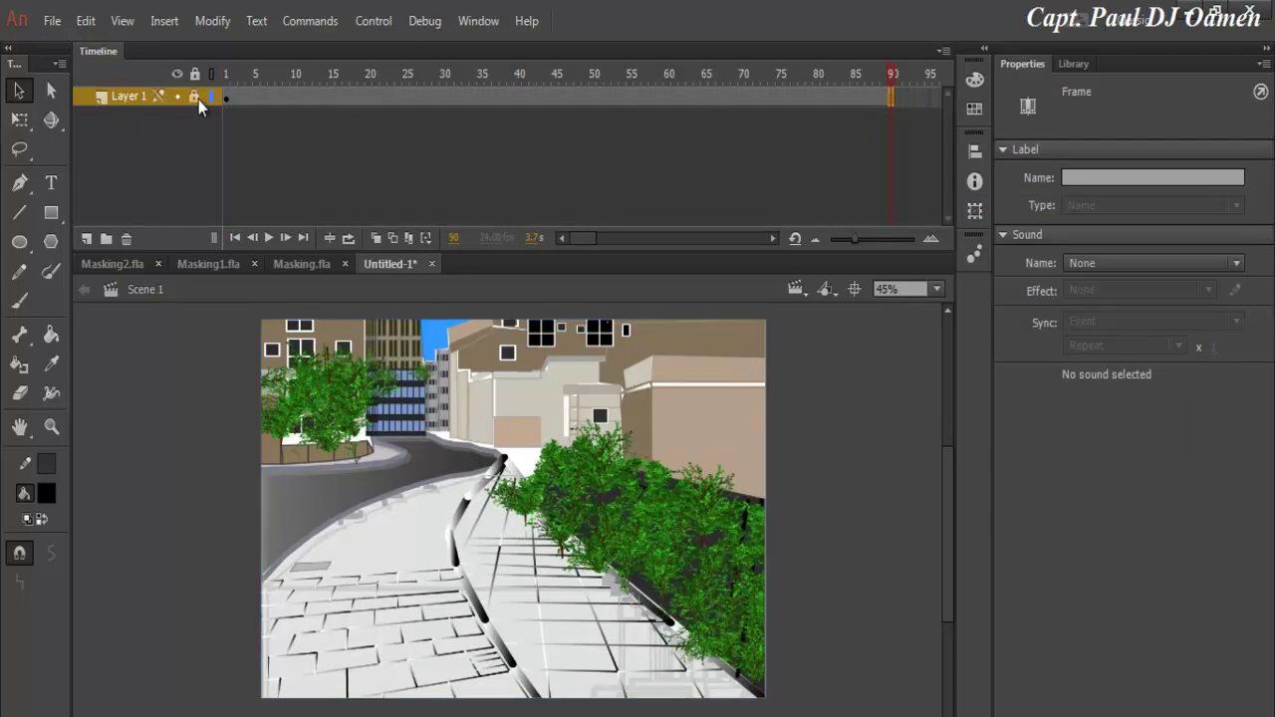
Rename Layer 1 to bg
double_click(124, 97)
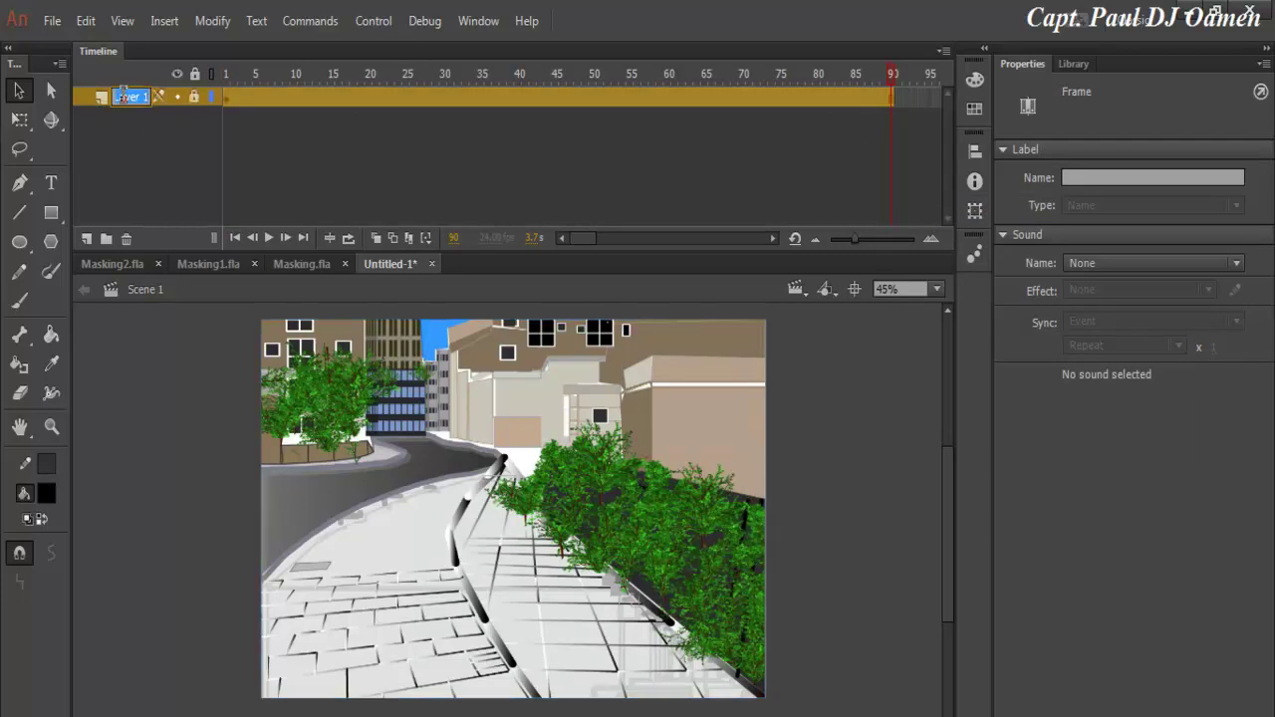
text(Ba)
click(171, 154)
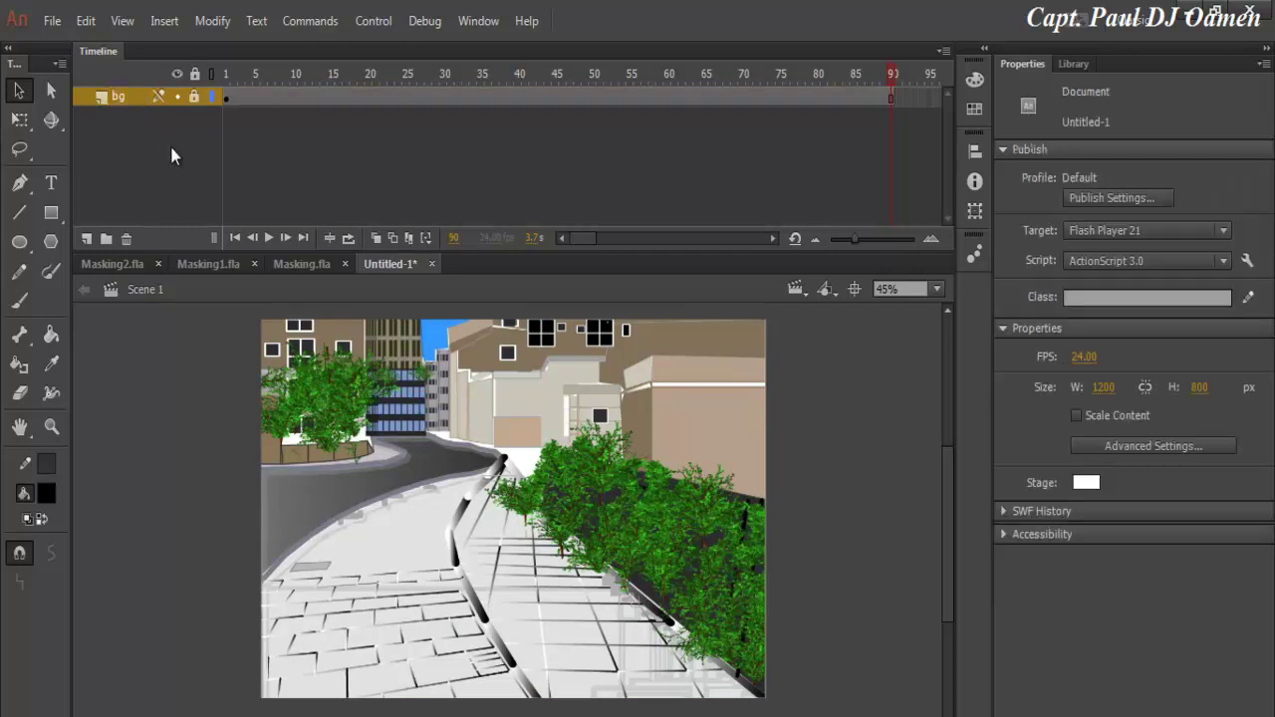
Add Layer 2 above bg, select its frame 1, and zoom the stage to 30%
click(88, 241)
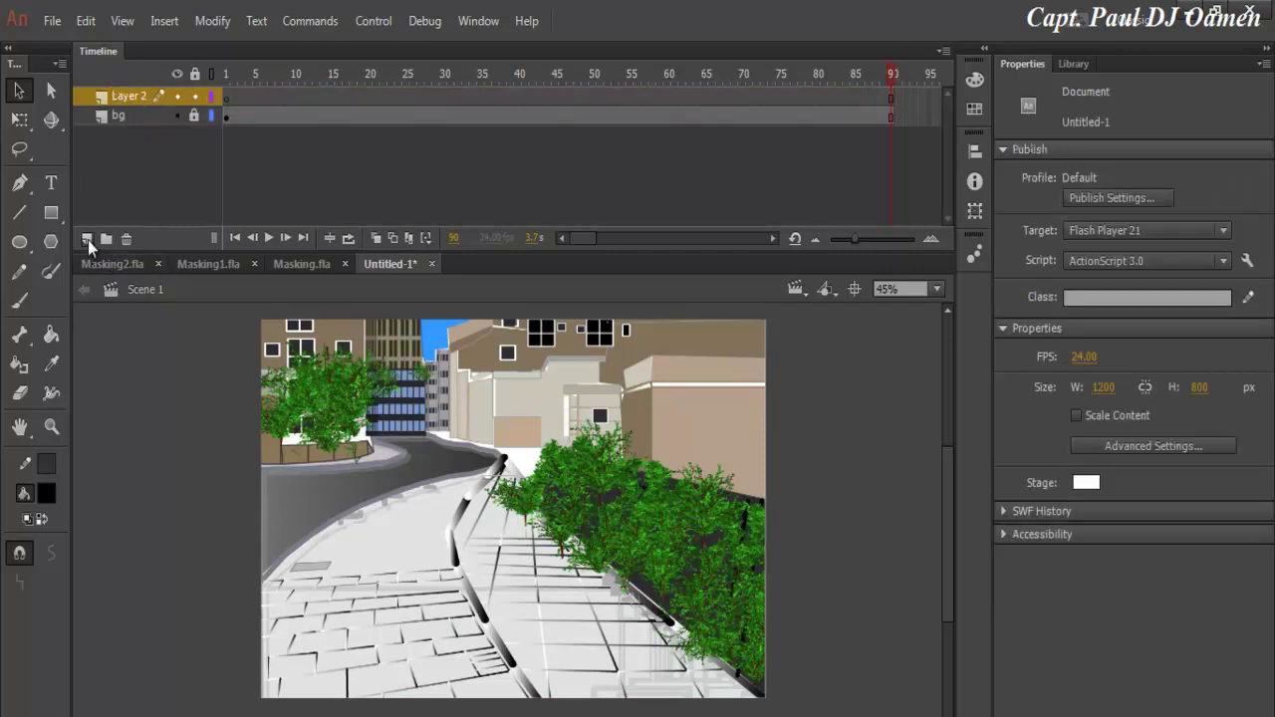
click(227, 96)
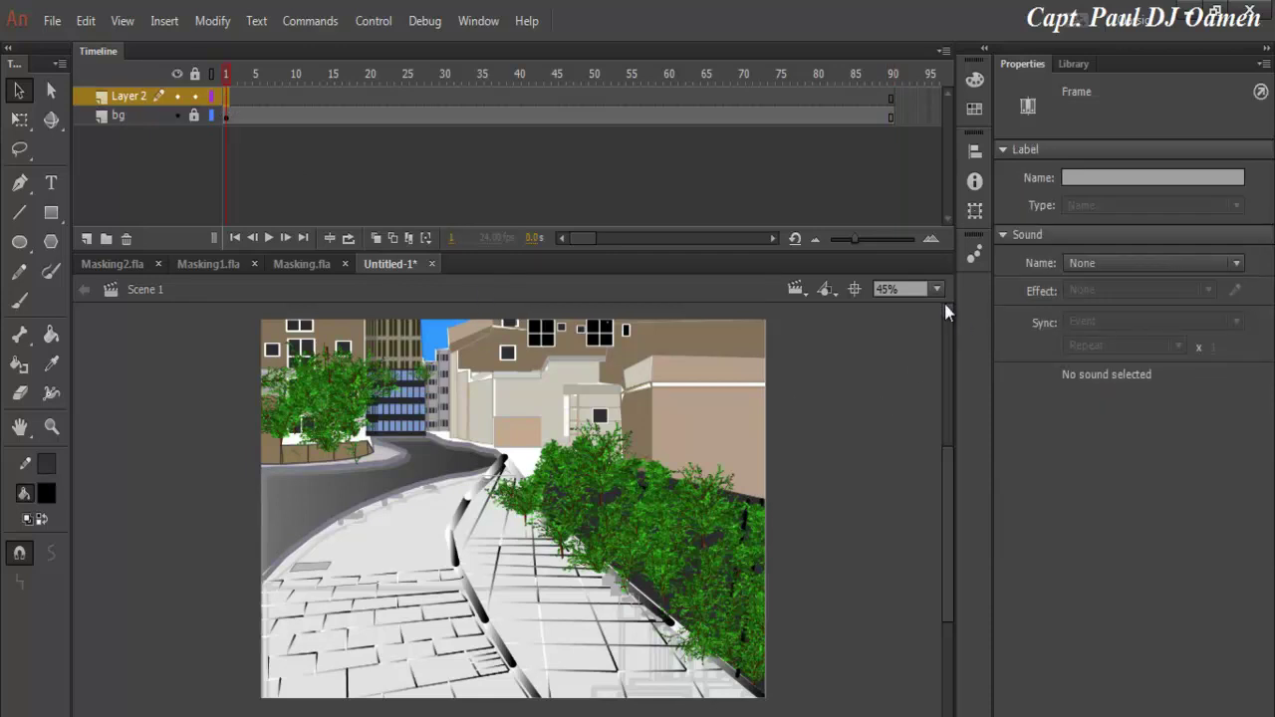
click(900, 287)
text(30)
key(Return)
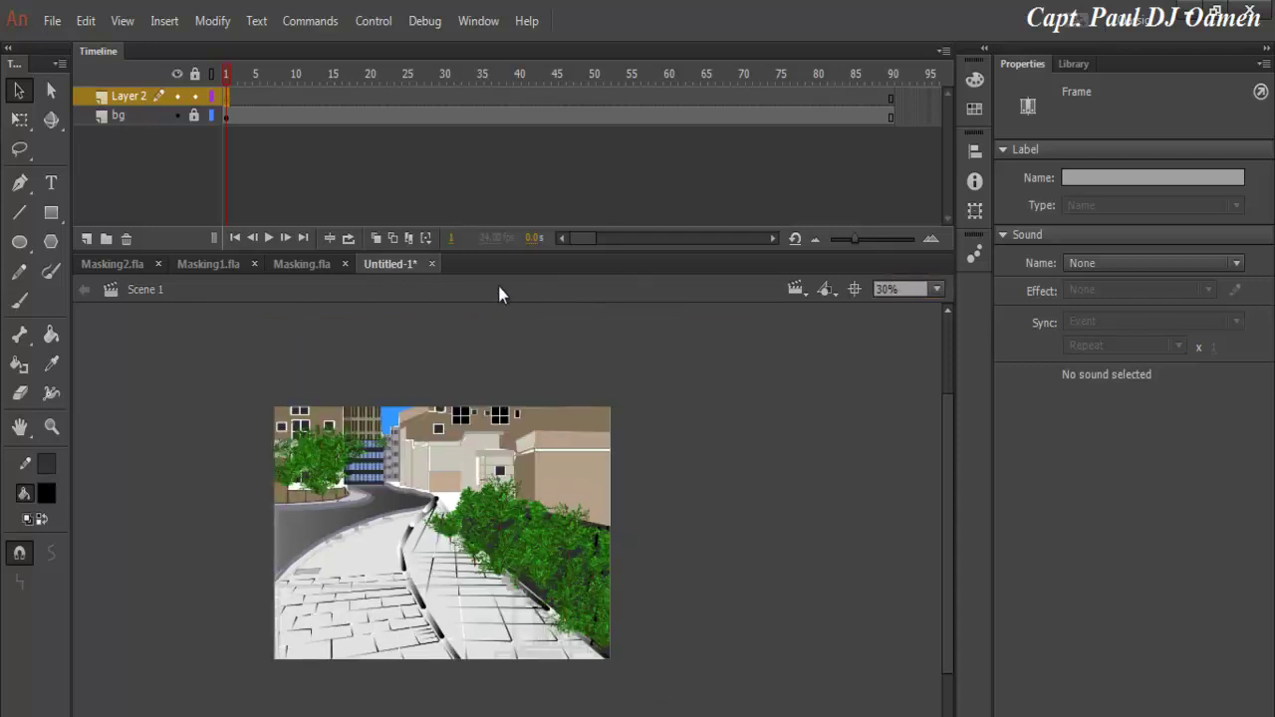
Draw a tall black oval over the scene's middle and nudge it left and down
click(20, 242)
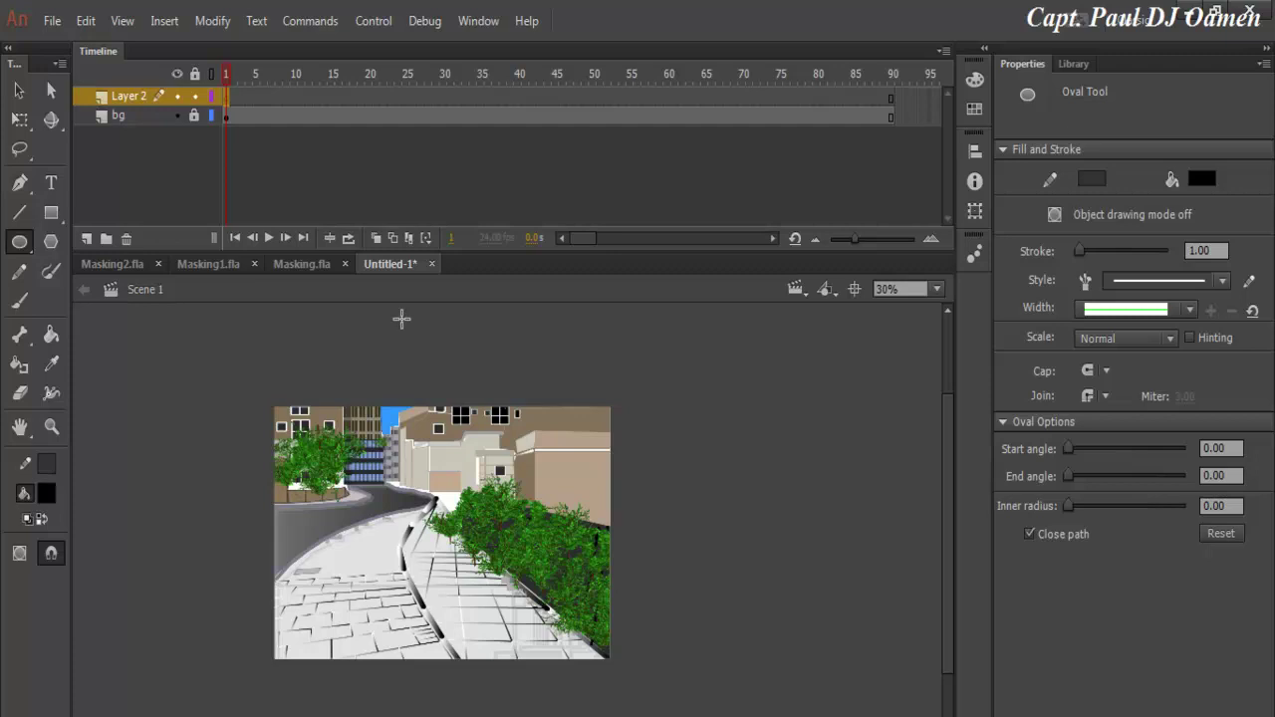
drag(402, 319, 543, 716)
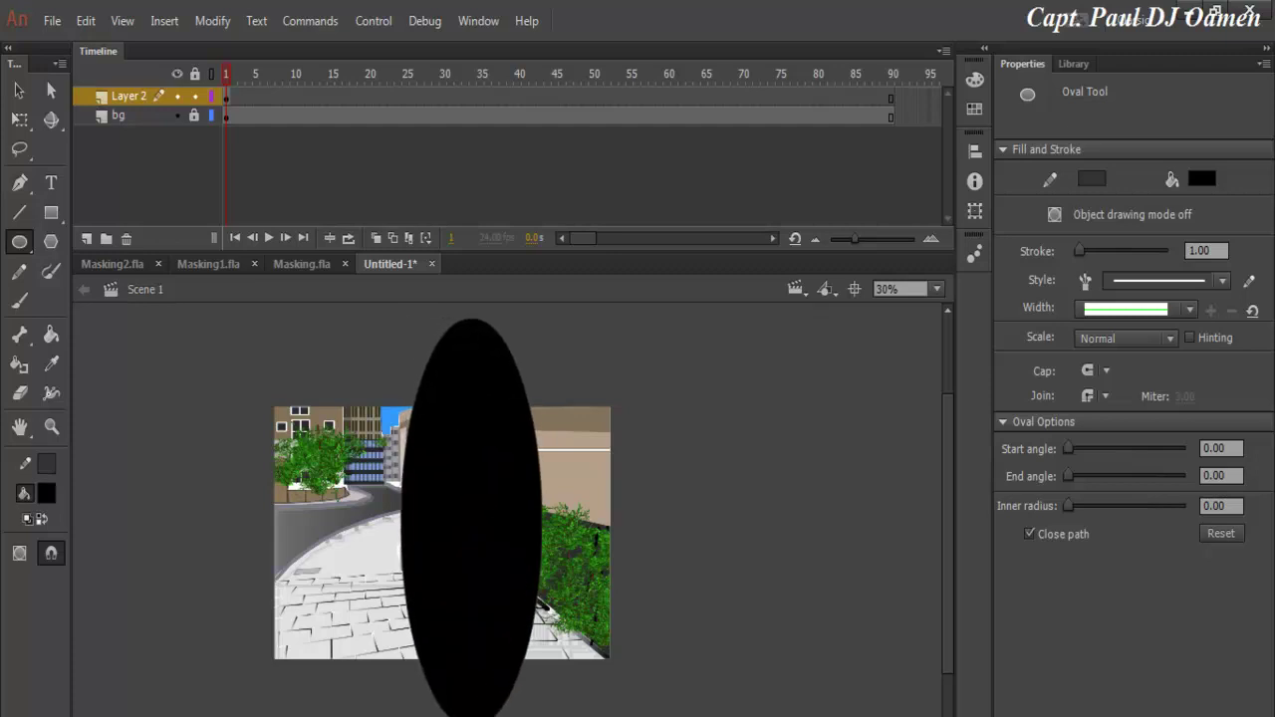
click(19, 90)
click(449, 474)
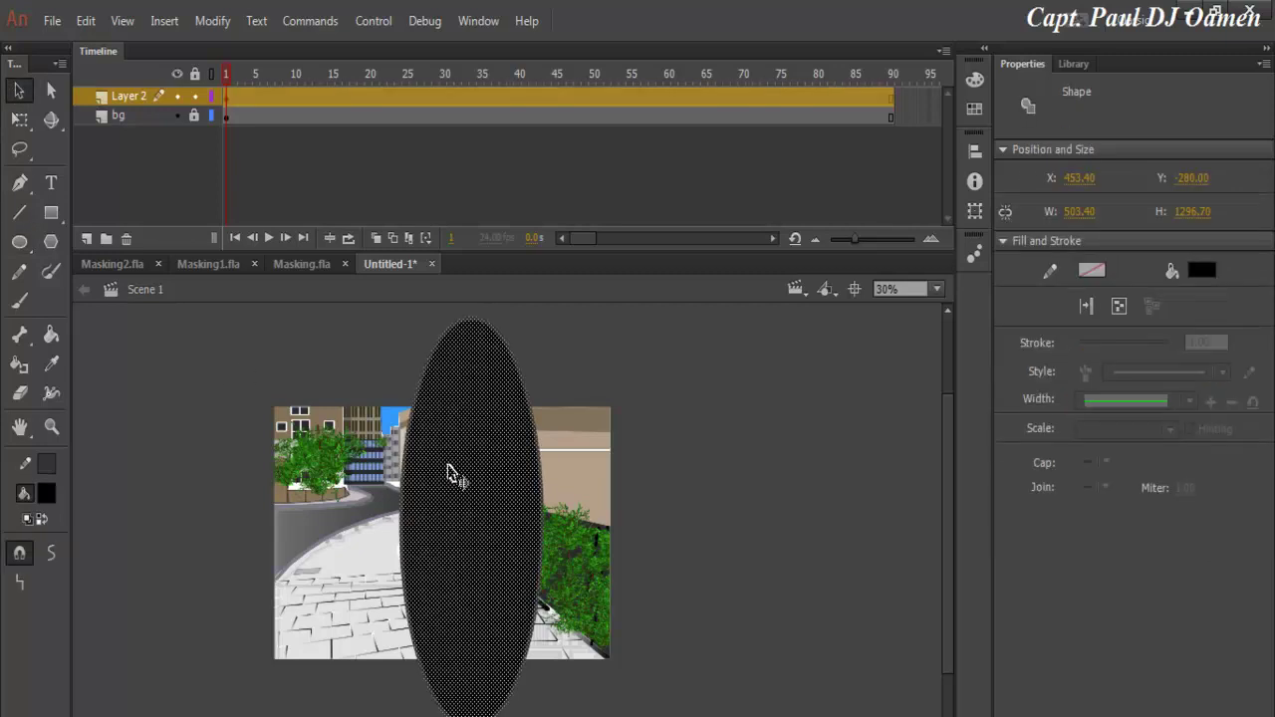
drag(455, 469, 438, 486)
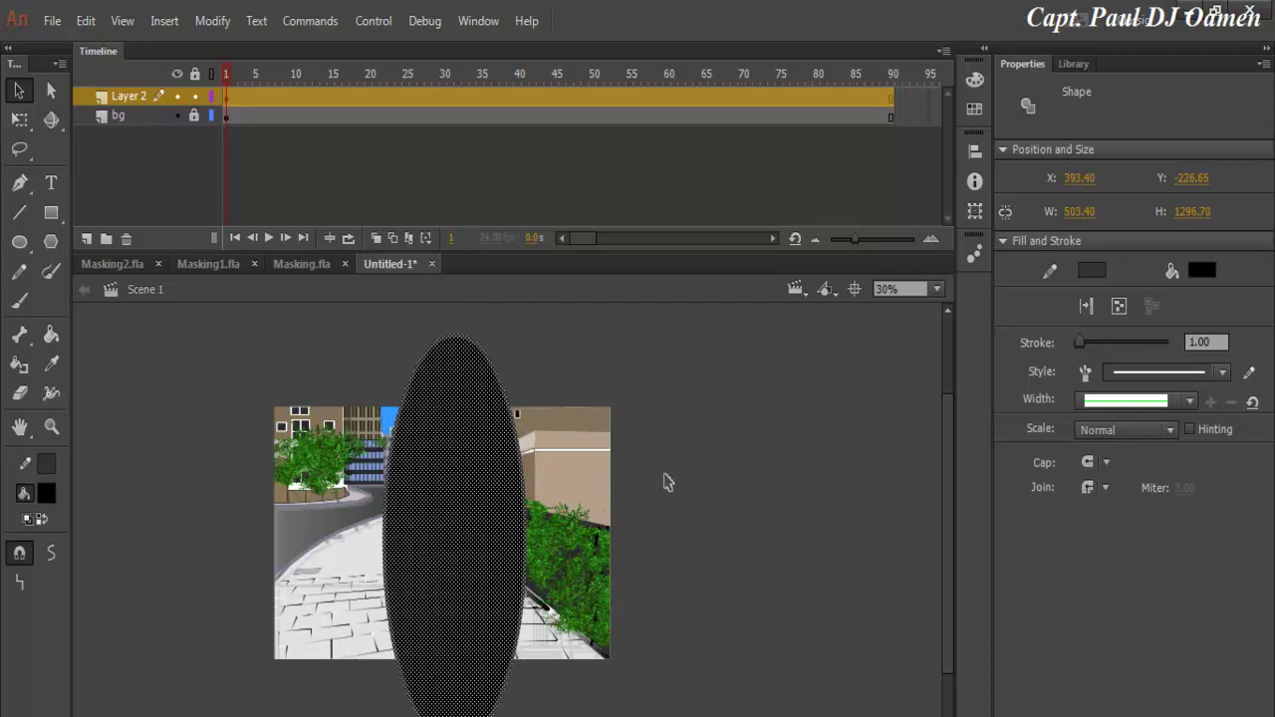
click(669, 478)
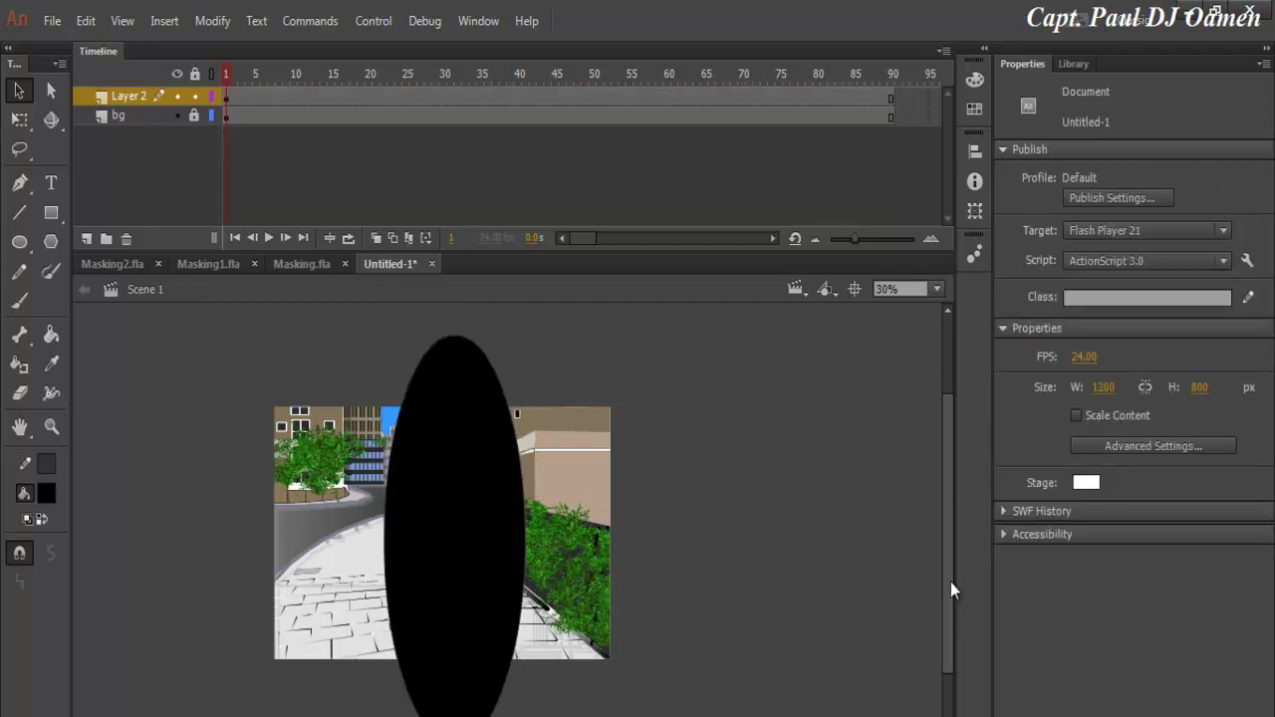
Bulge out the oval's lower-left and lower-right edges into a teardrop shape
drag(951, 582, 947, 604)
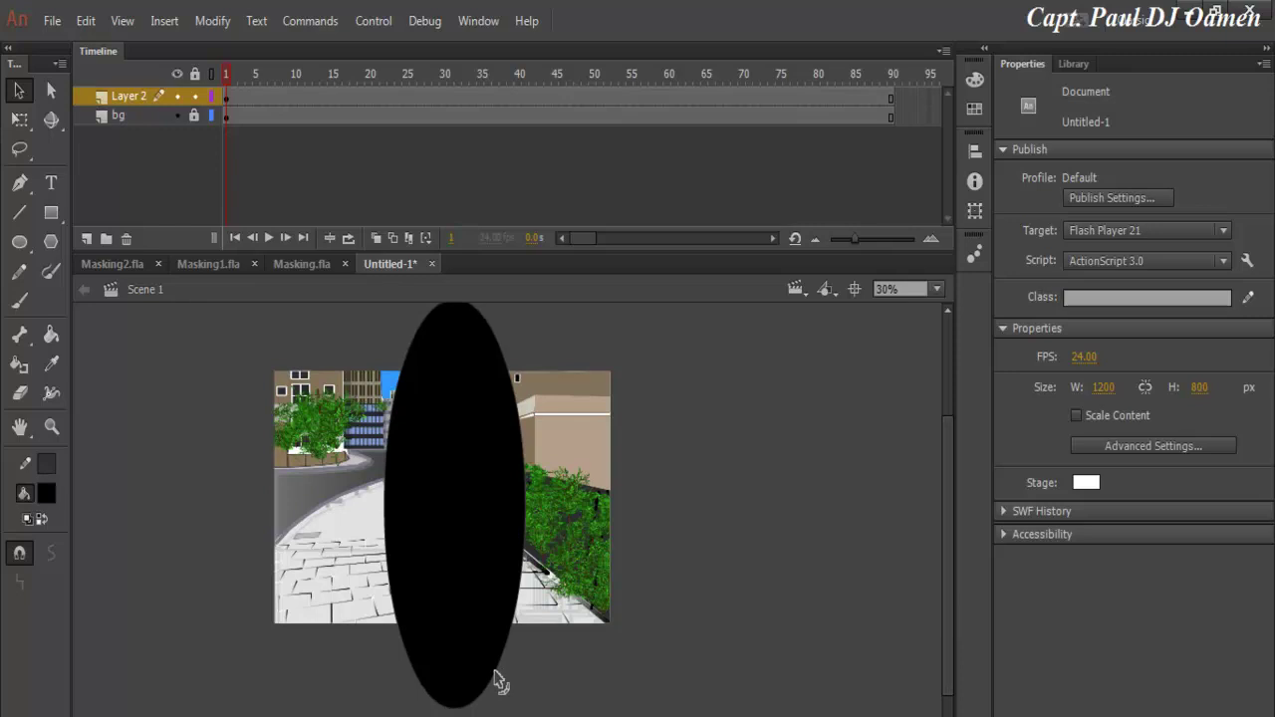
drag(499, 681, 542, 673)
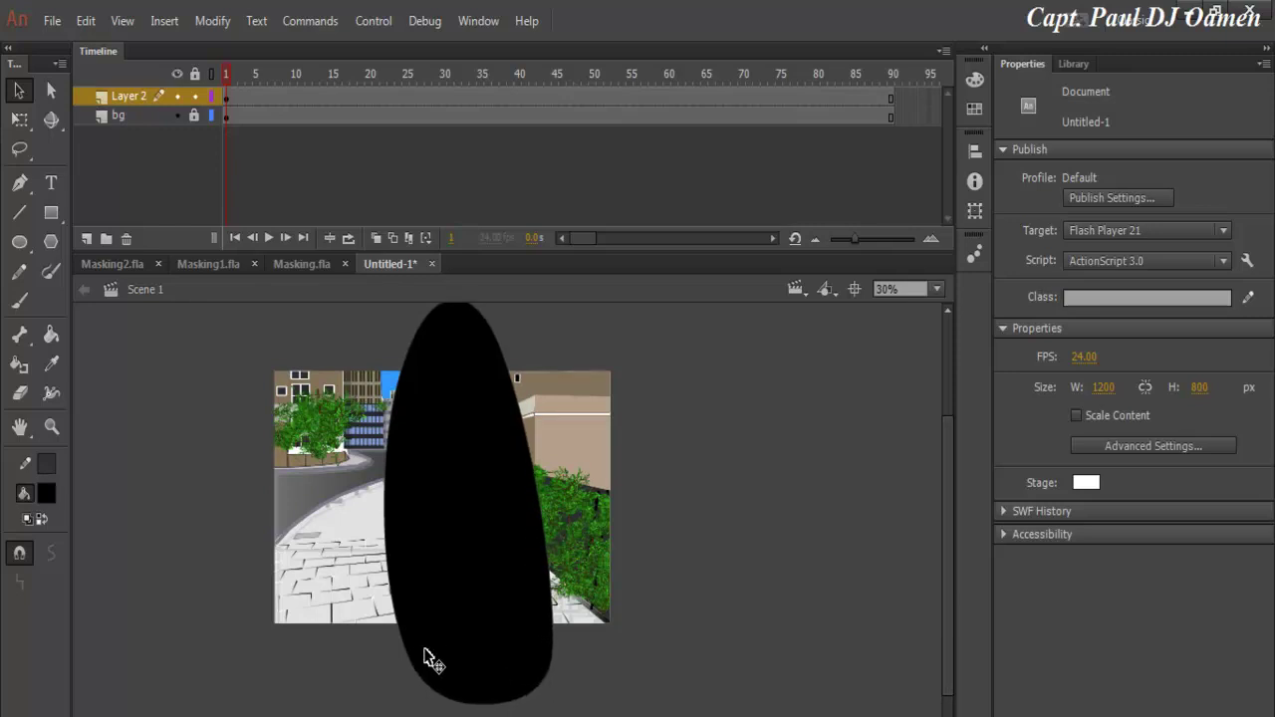
mouse_move(408, 663)
mouse_down()
mouse_move(371, 665)
mouse_move(371, 586)
mouse_up()
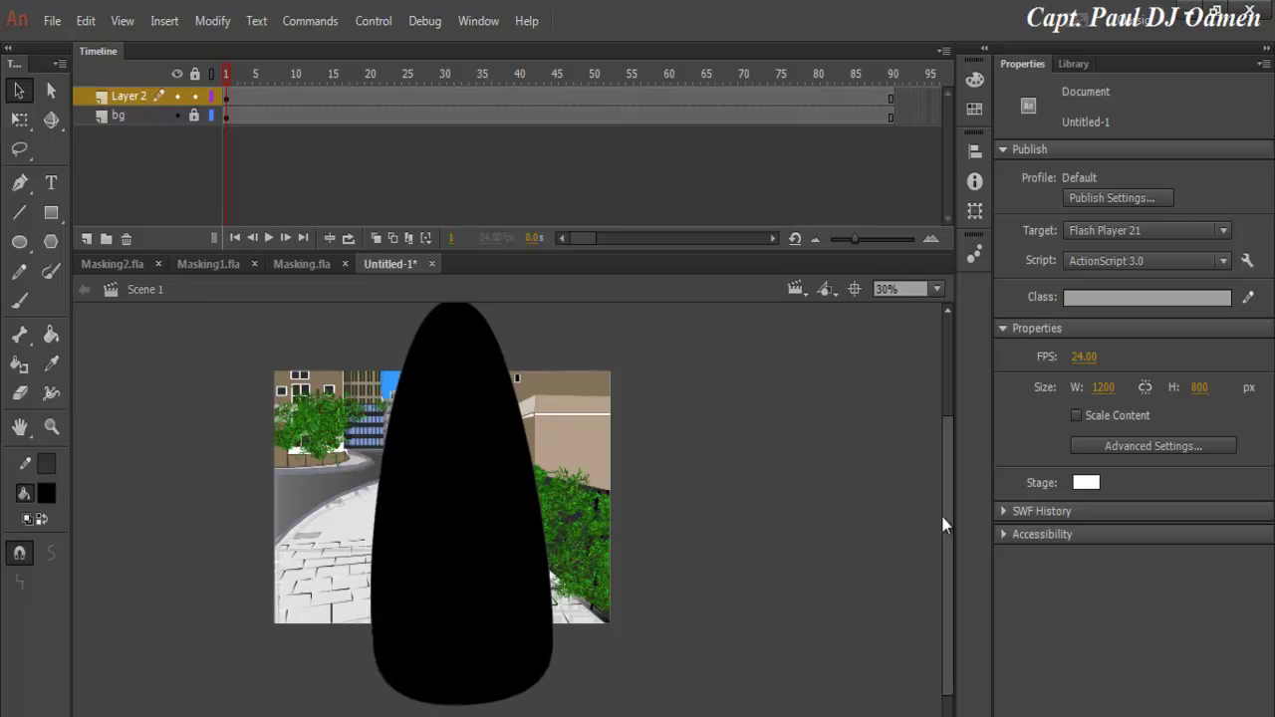
drag(949, 533, 953, 518)
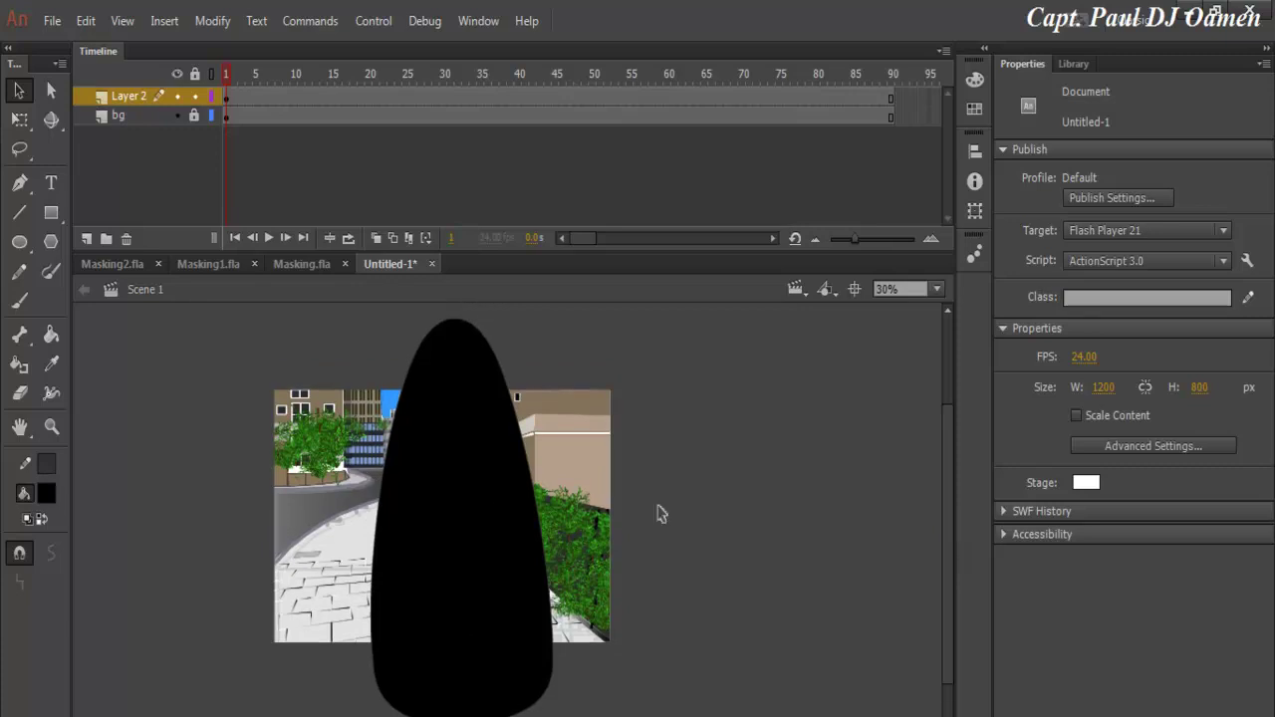
click(480, 528)
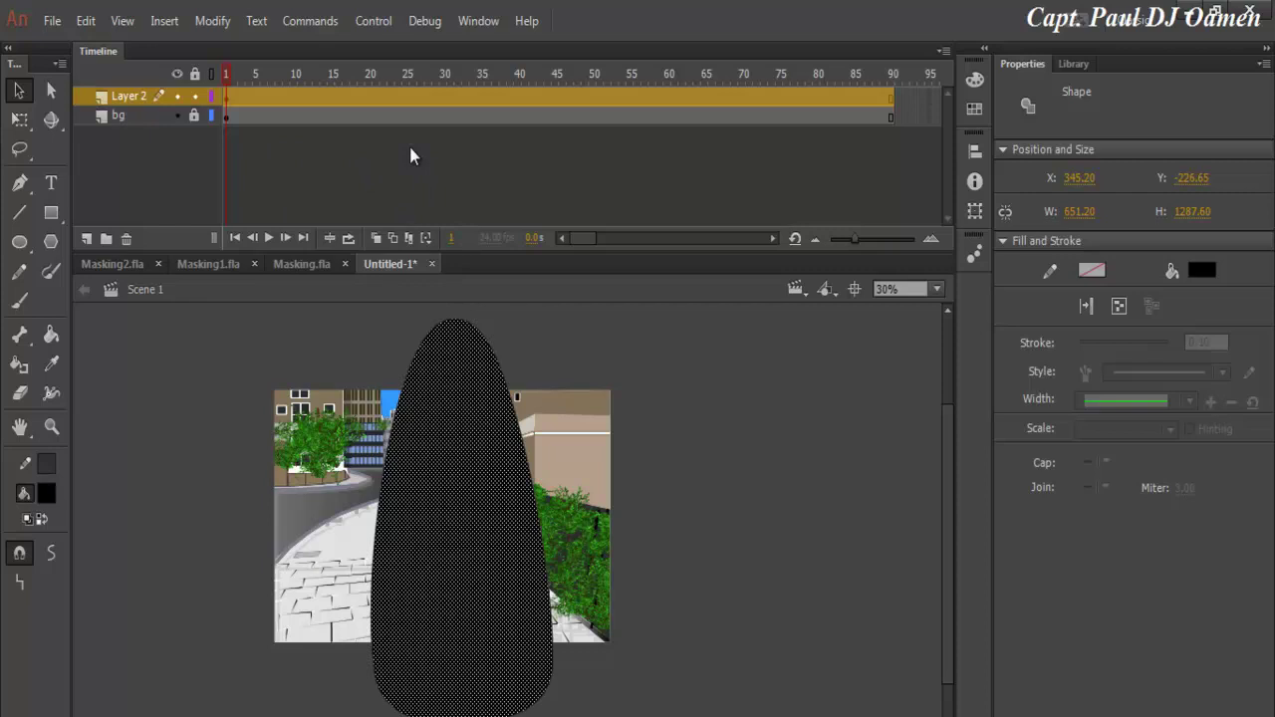
Create a motion tween on Layer 2, converting the teardrop to a symbol
right_click(367, 103)
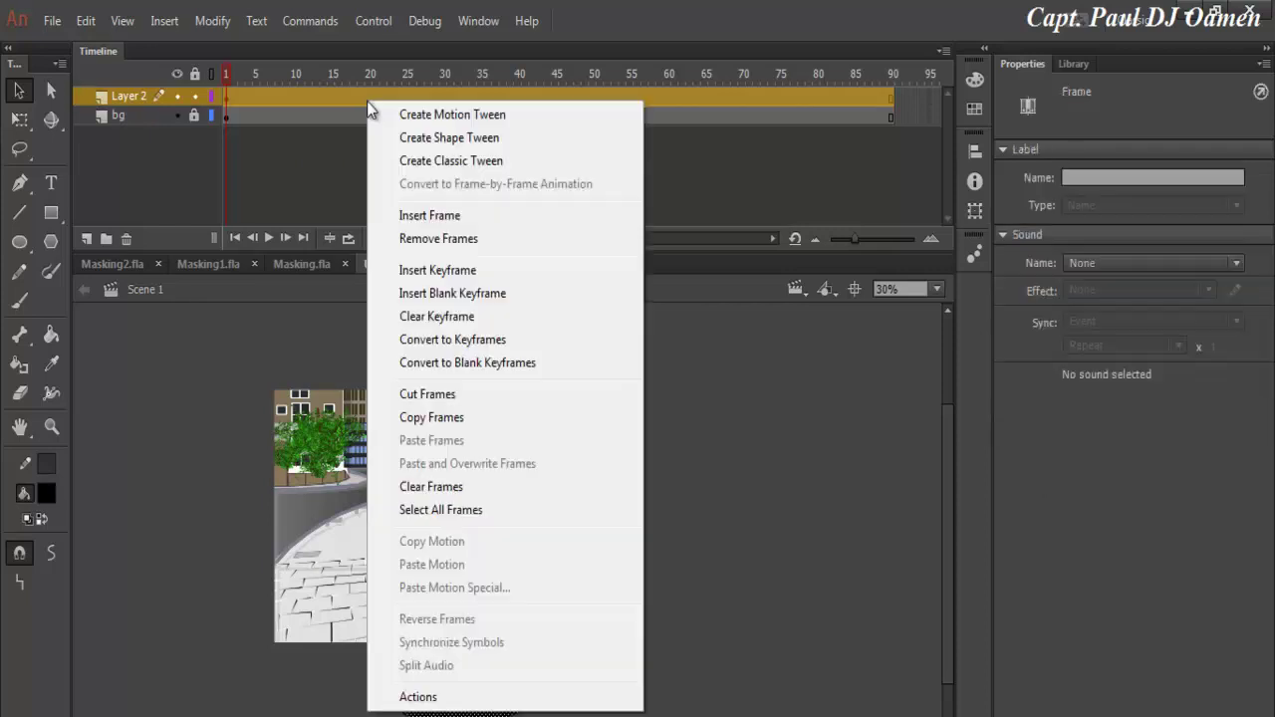
click(427, 117)
drag(633, 319, 738, 335)
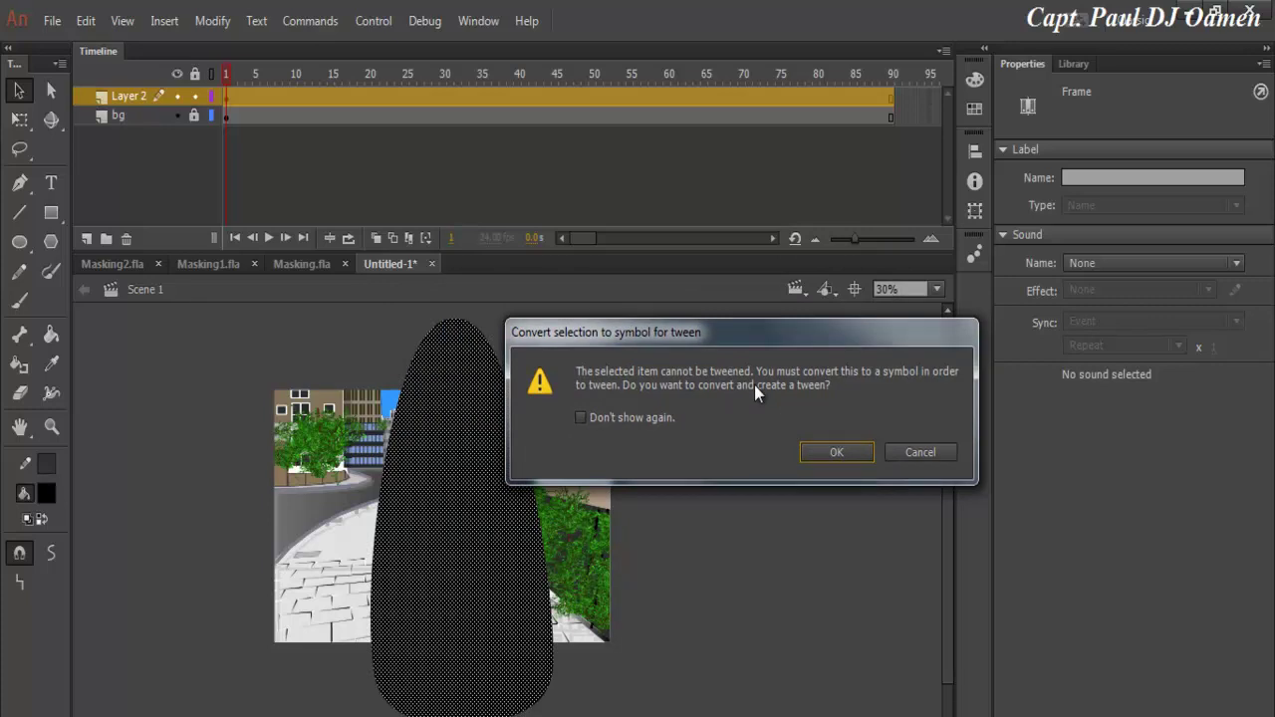
click(841, 457)
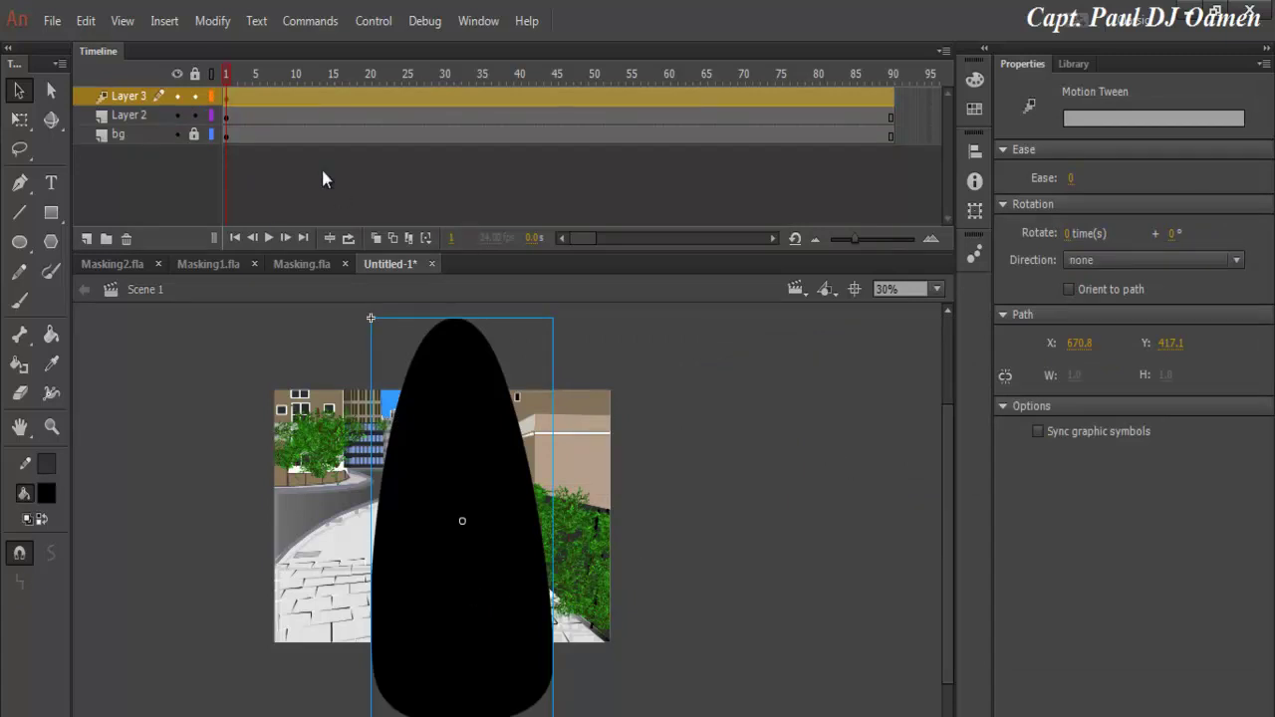
At frame 11, move the teardrop's transform point up to its top tip with Free Transform
click(300, 100)
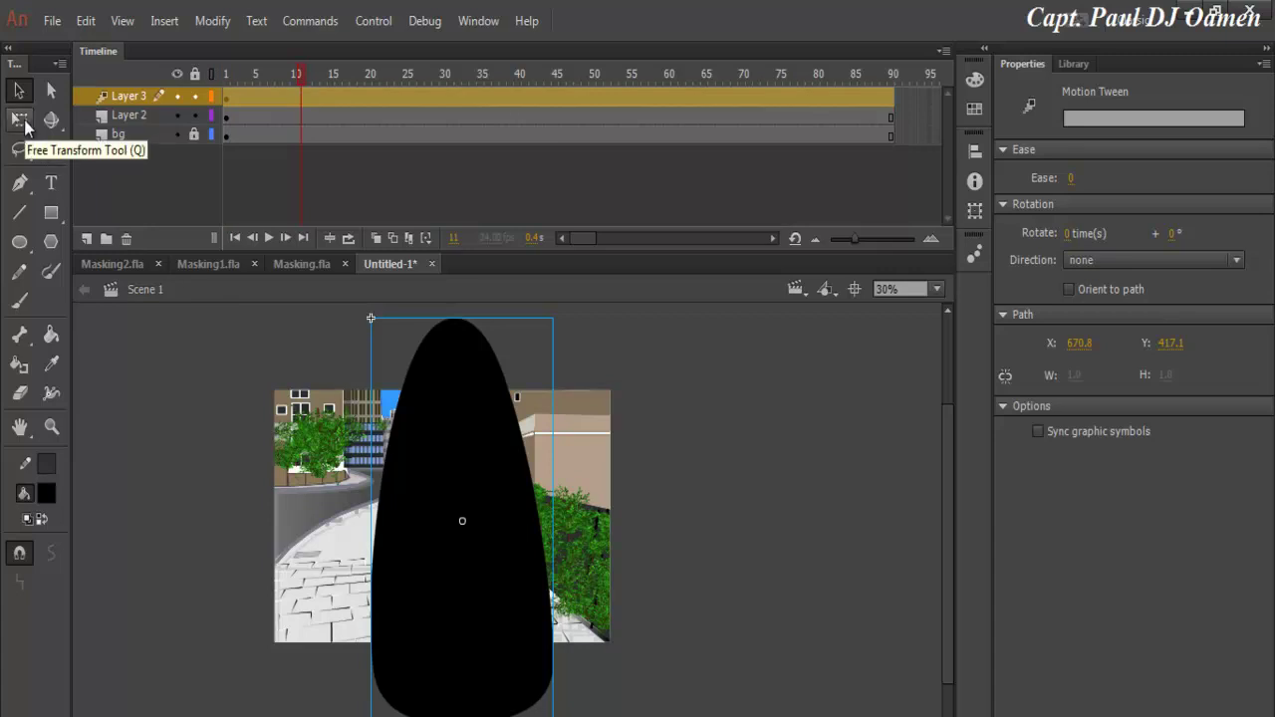
click(20, 120)
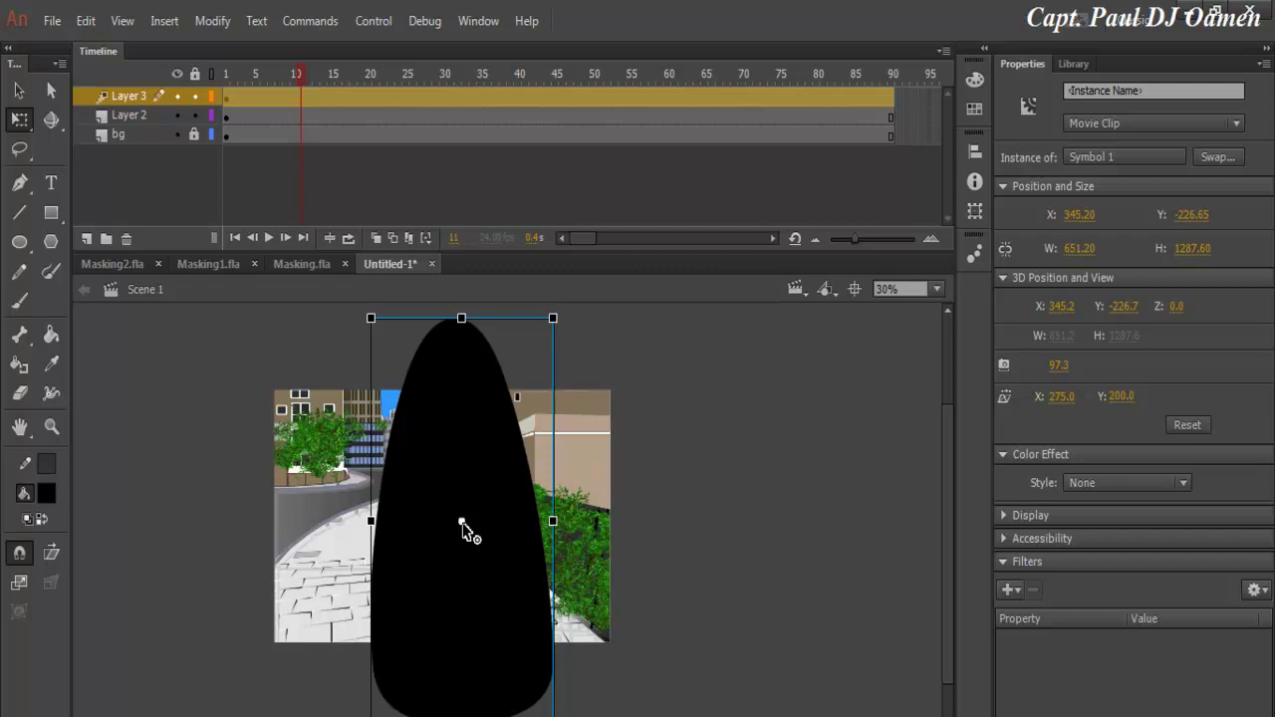
drag(461, 520, 461, 319)
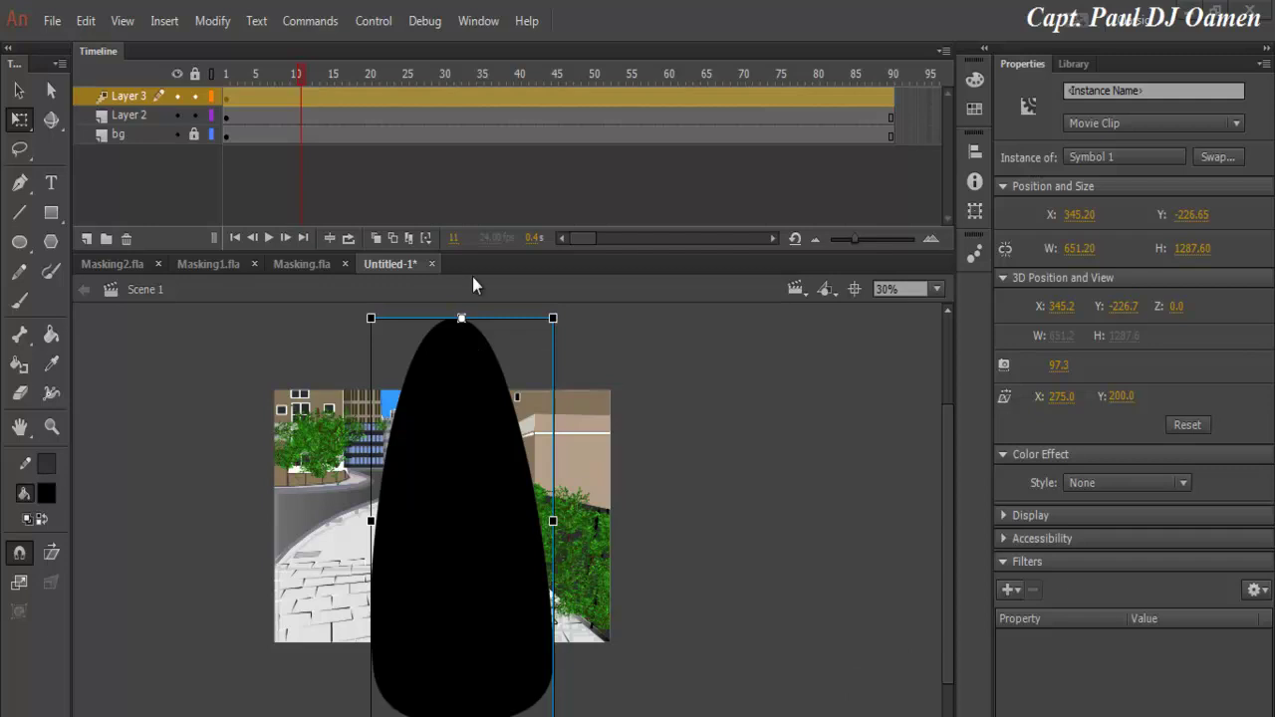
click(301, 74)
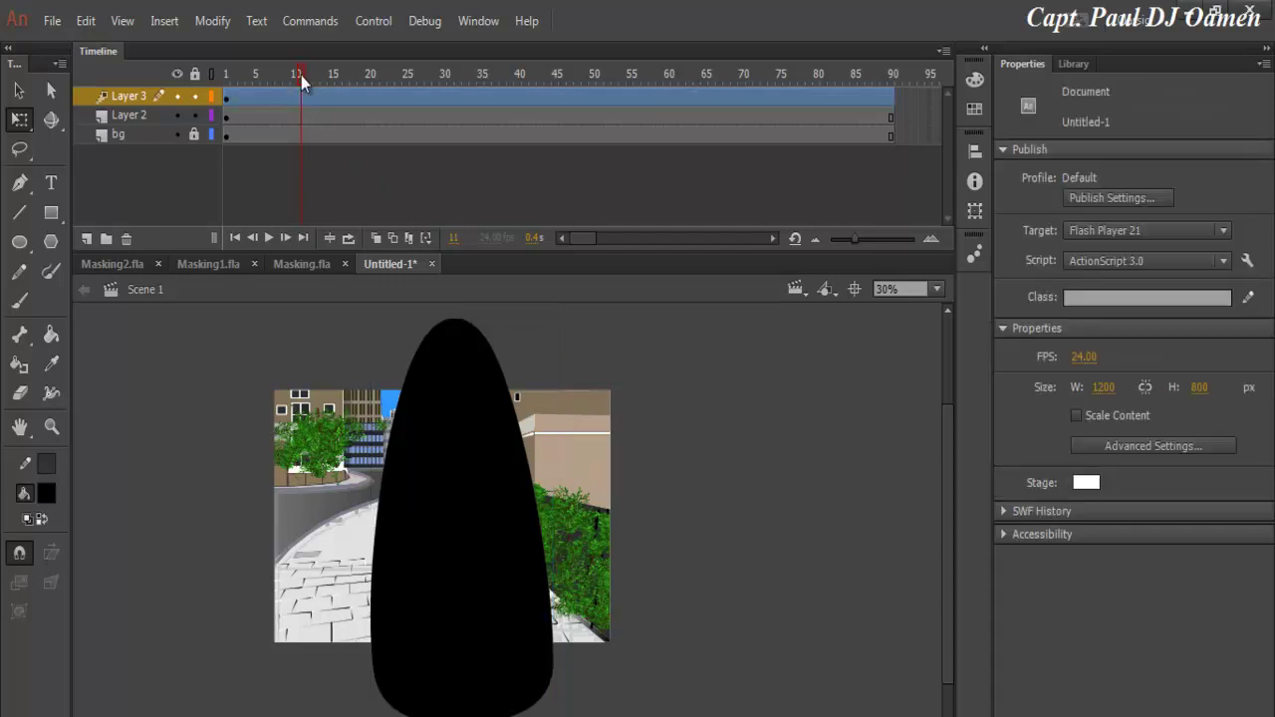
Tilt the teardrop mask left about its tip, then swing it right at frame 21
click(300, 75)
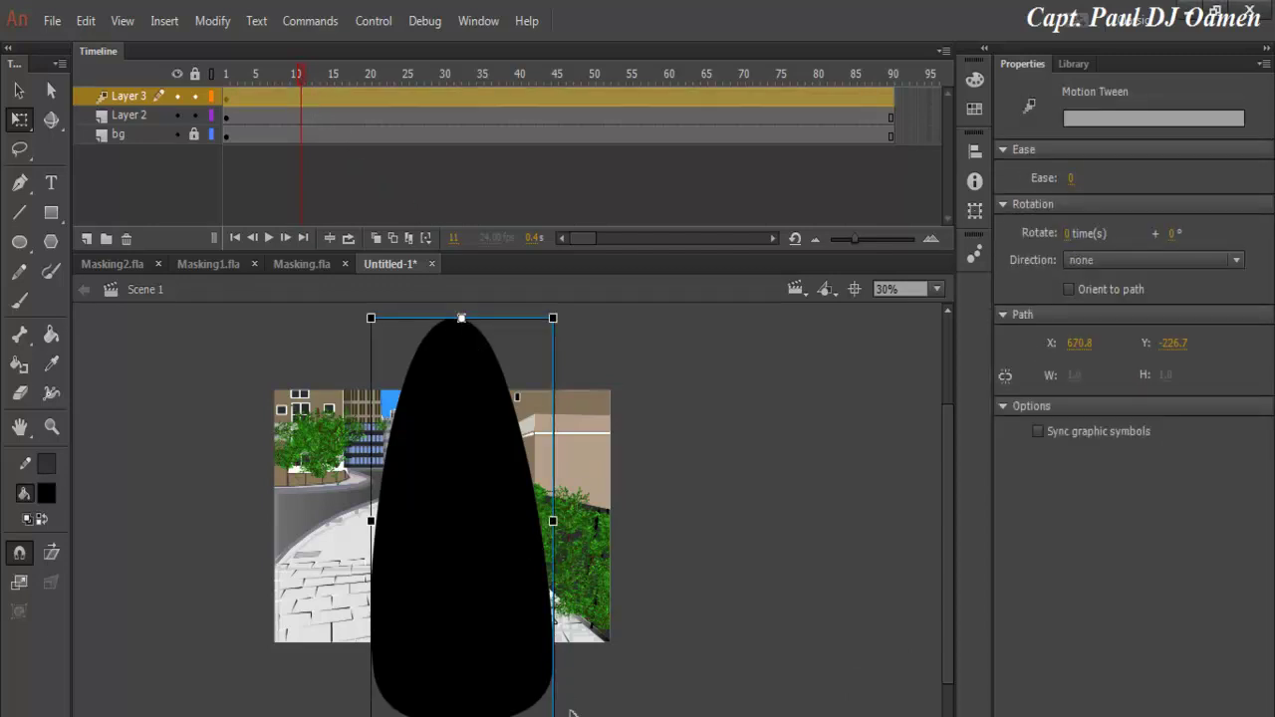
drag(542, 702, 309, 646)
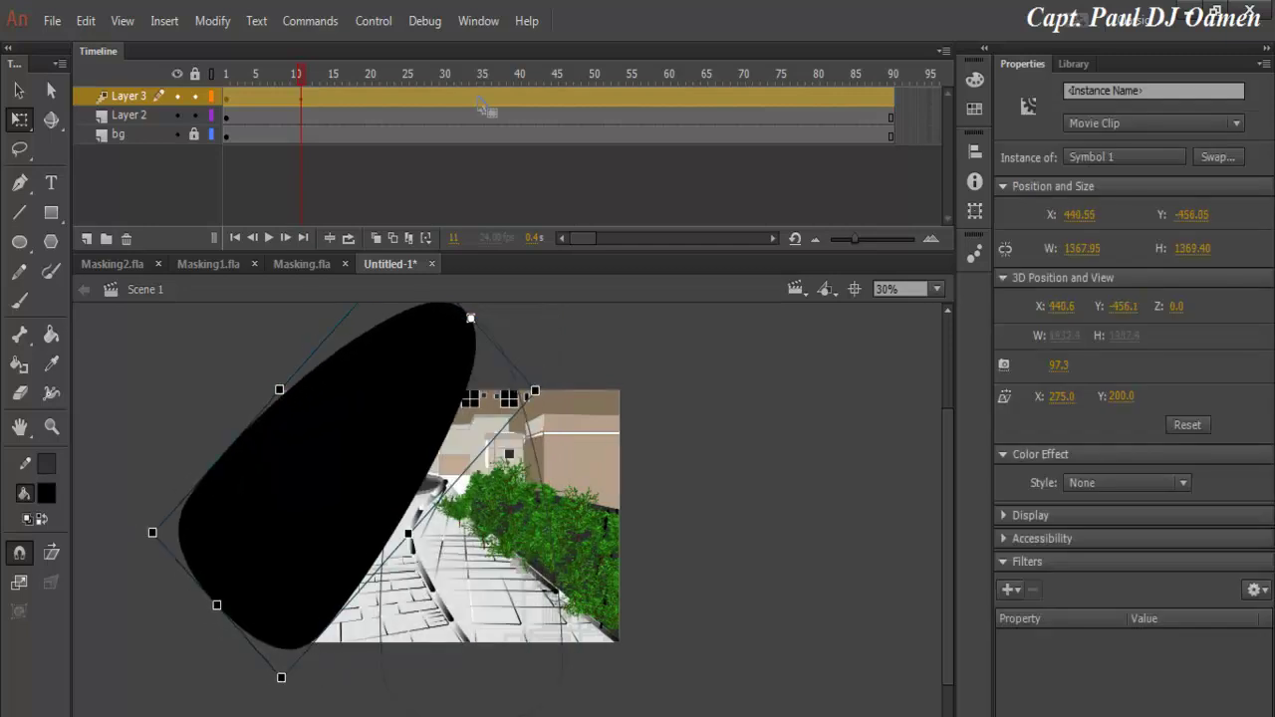
click(376, 98)
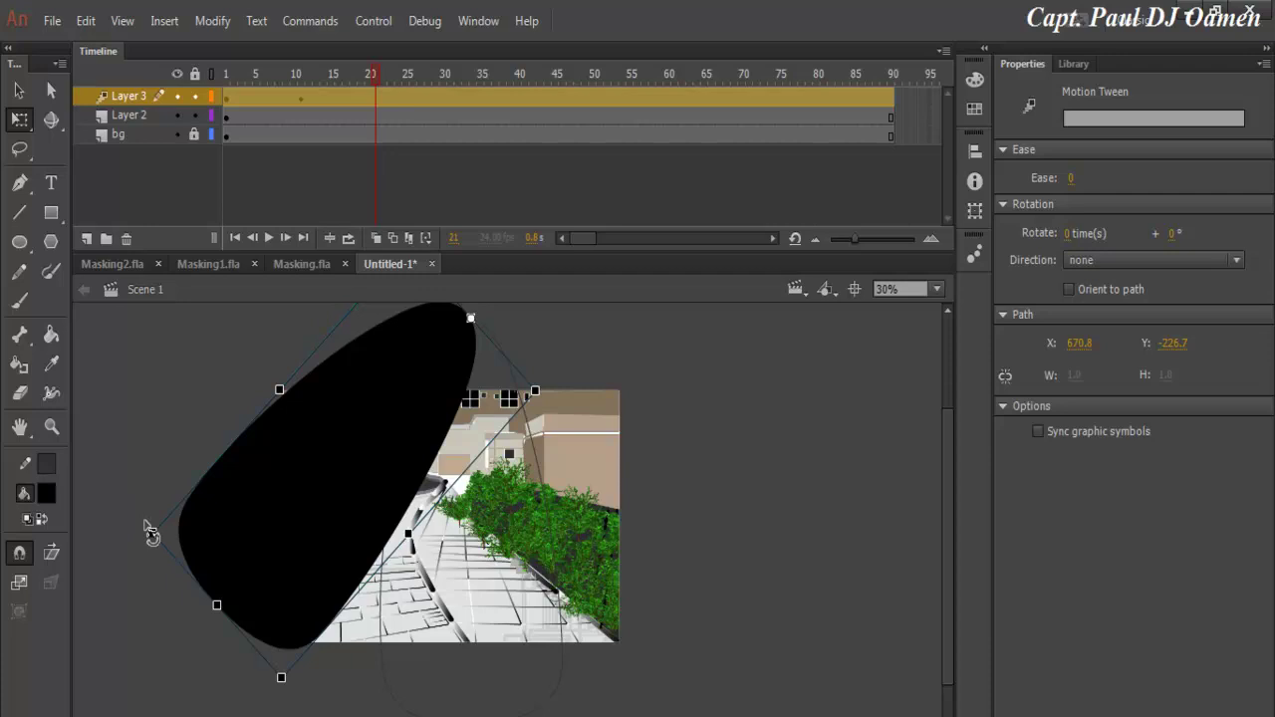
drag(146, 523, 630, 570)
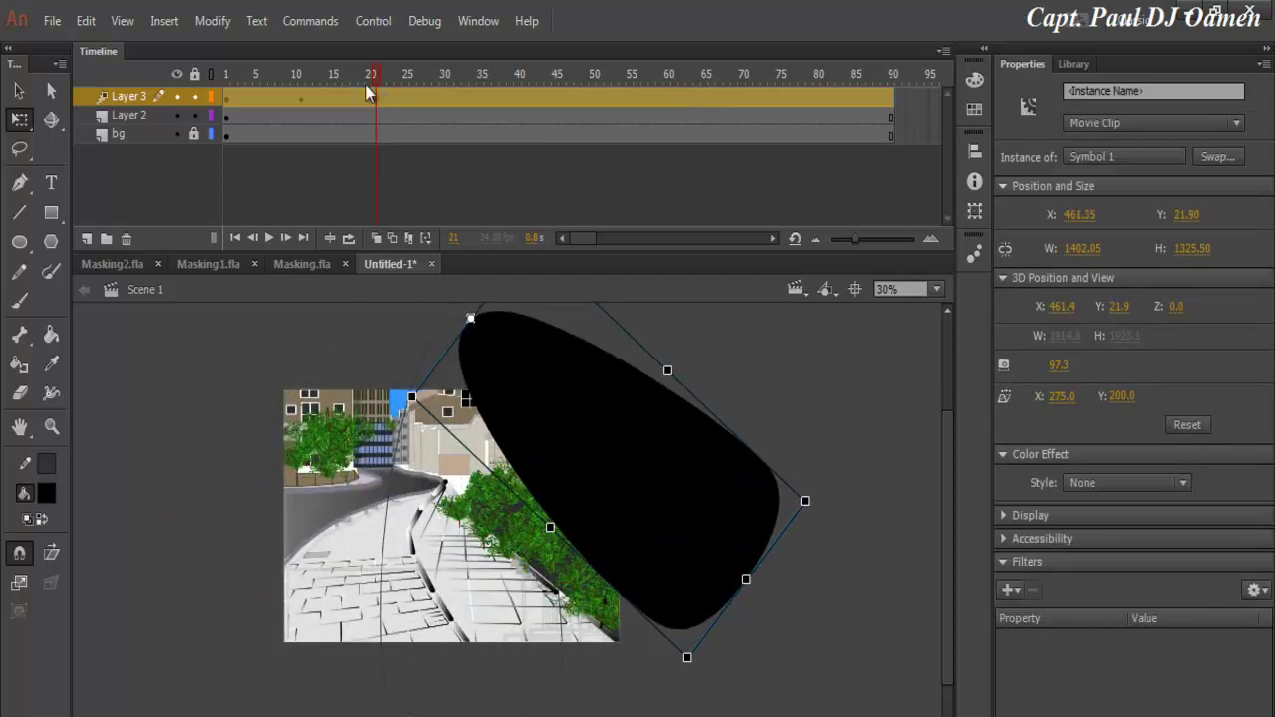
mouse_move(365, 92)
mouse_down()
mouse_move(358, 112)
mouse_move(304, 107)
mouse_up()
click(385, 640)
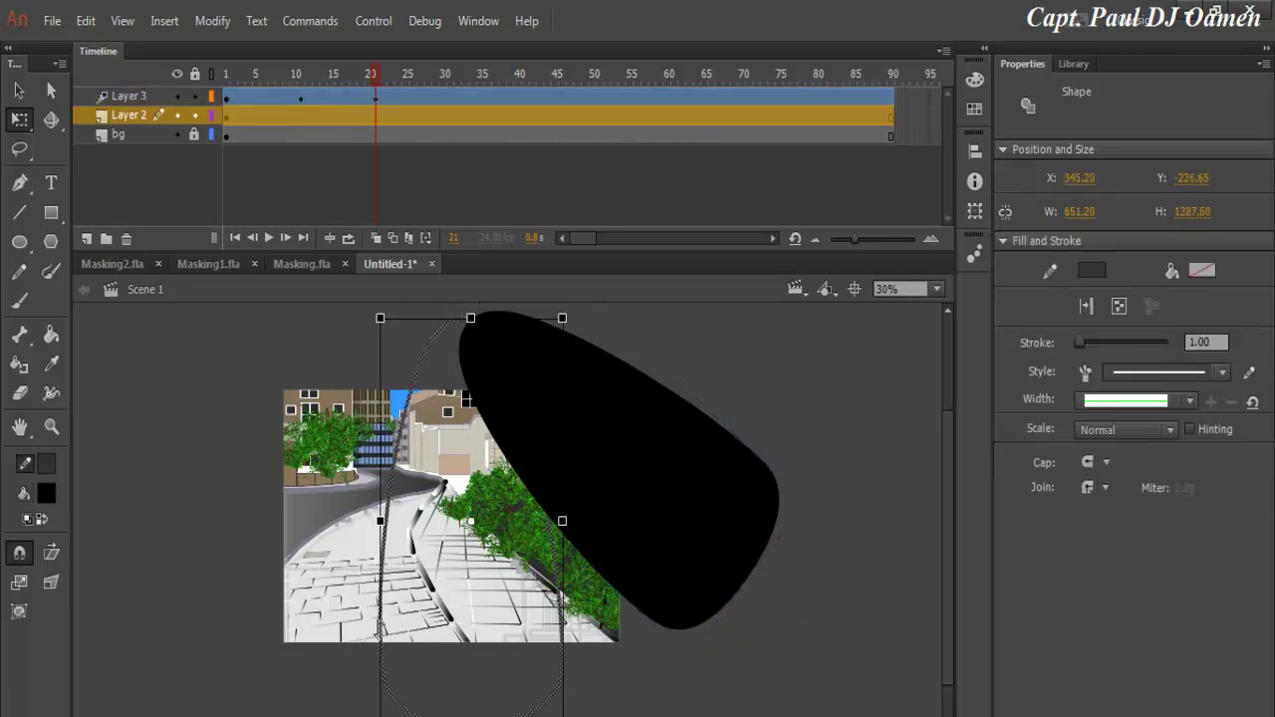
click(897, 635)
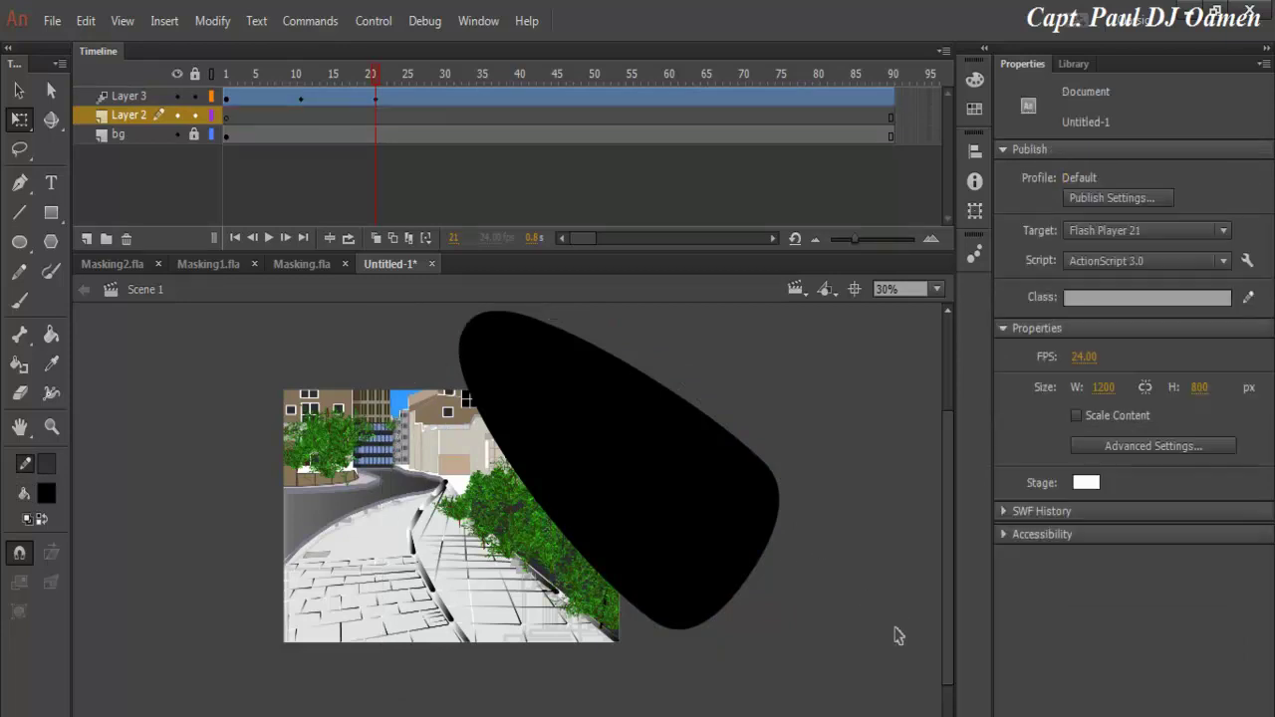
Swing the mask left at frame 30, right at frame 40, and left at frame 50
click(446, 100)
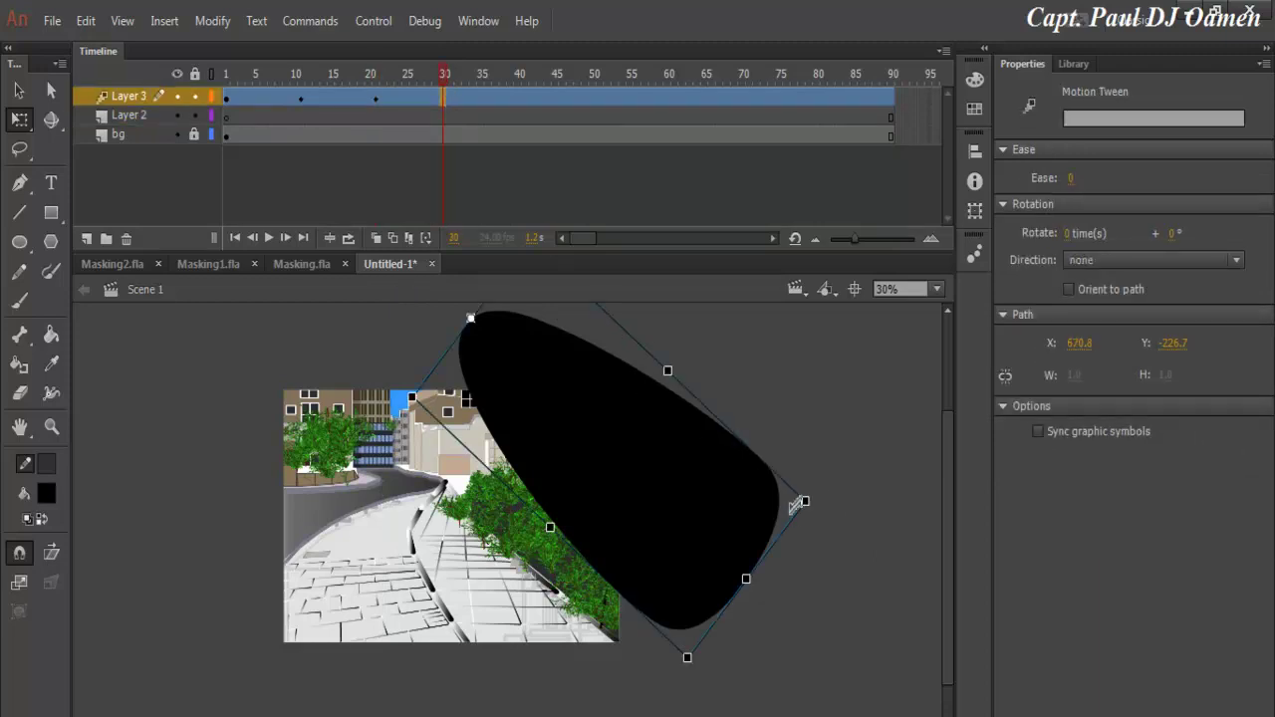
drag(825, 501, 329, 596)
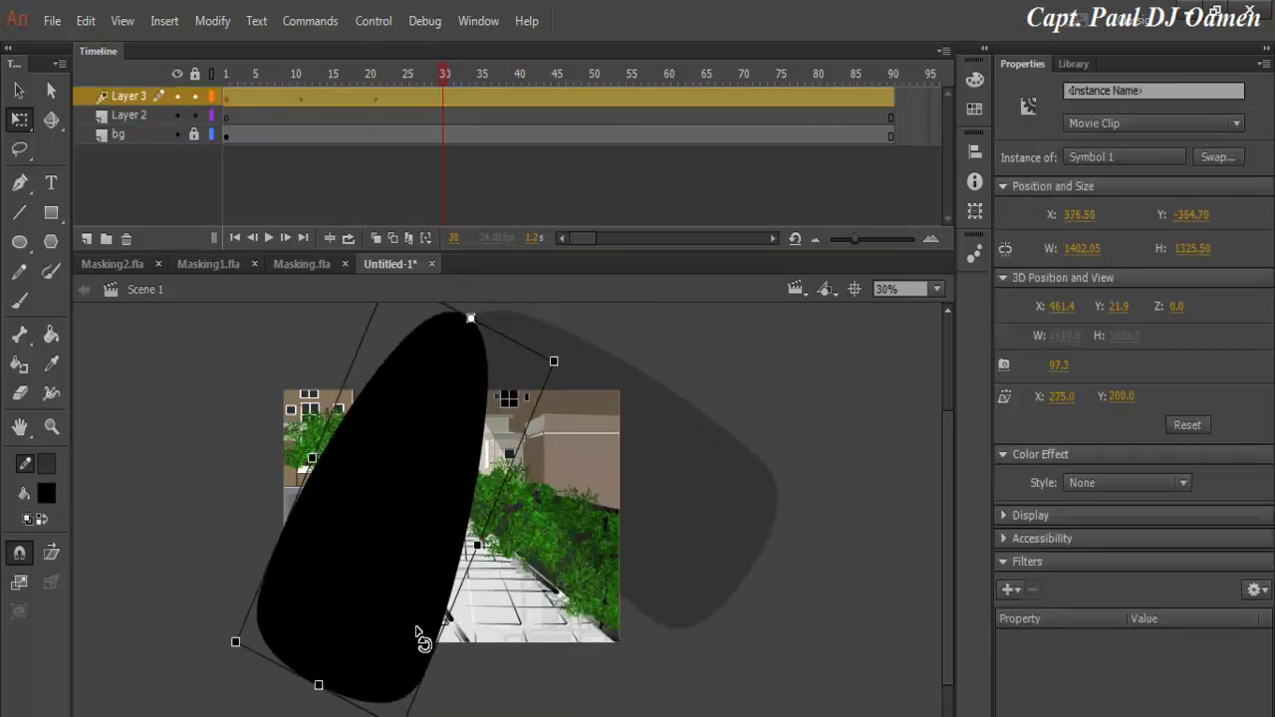
click(520, 101)
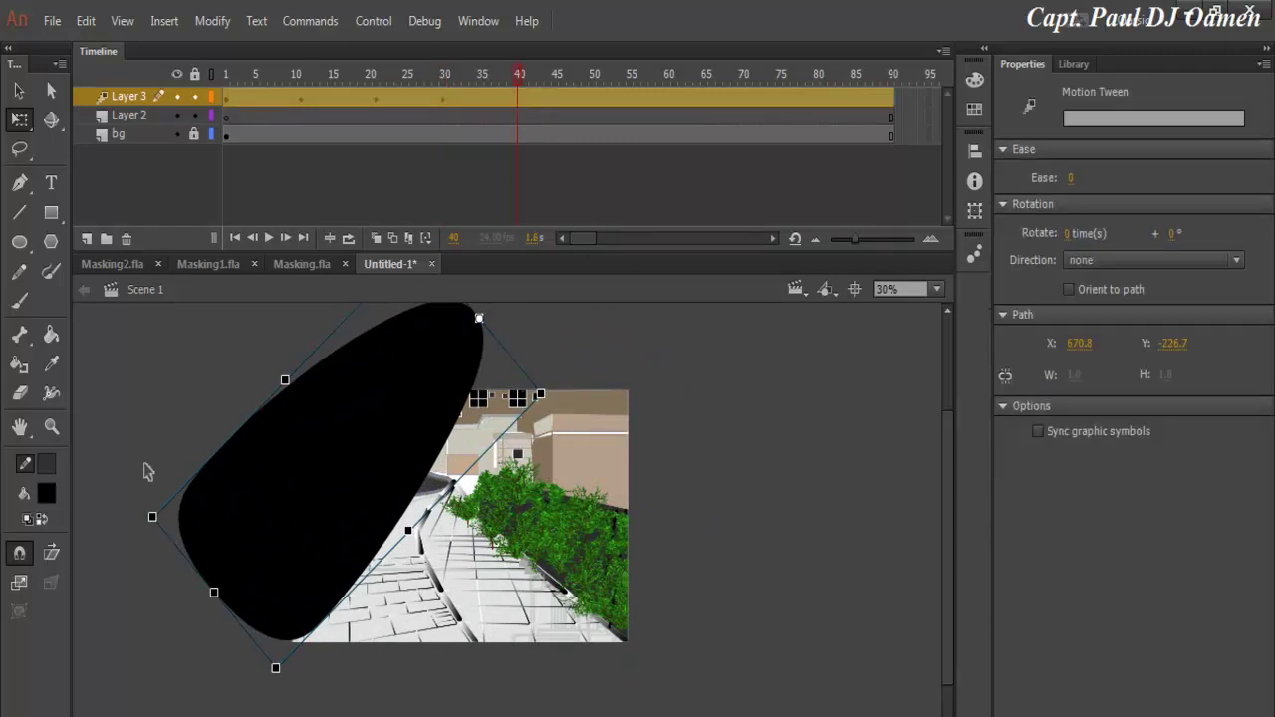
mouse_move(157, 508)
mouse_down()
mouse_move(531, 635)
mouse_move(610, 591)
mouse_up()
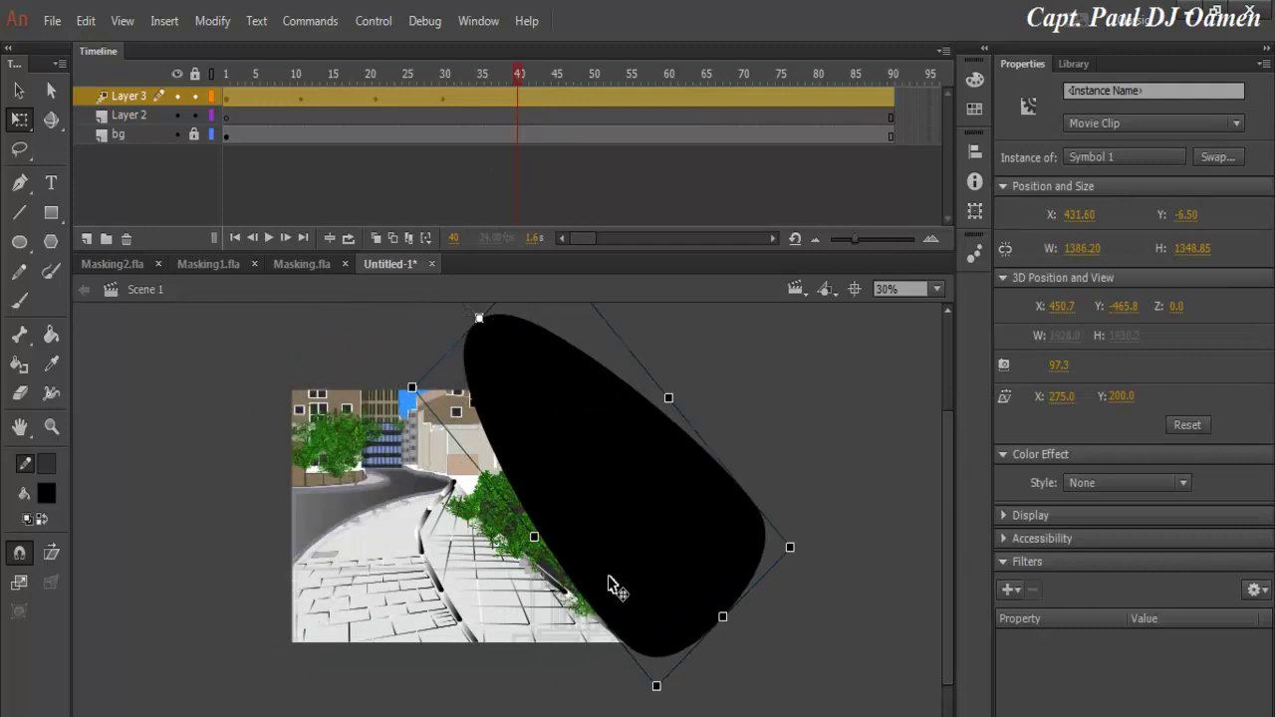
click(595, 97)
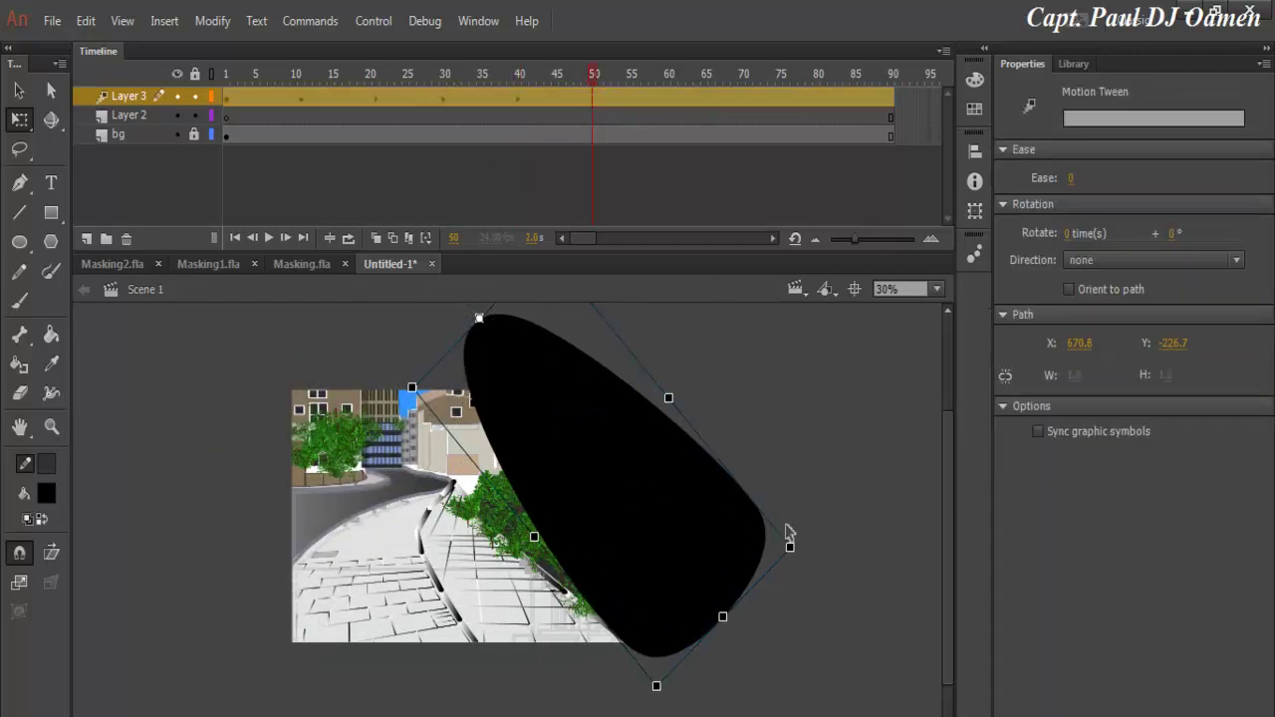
drag(797, 546, 387, 563)
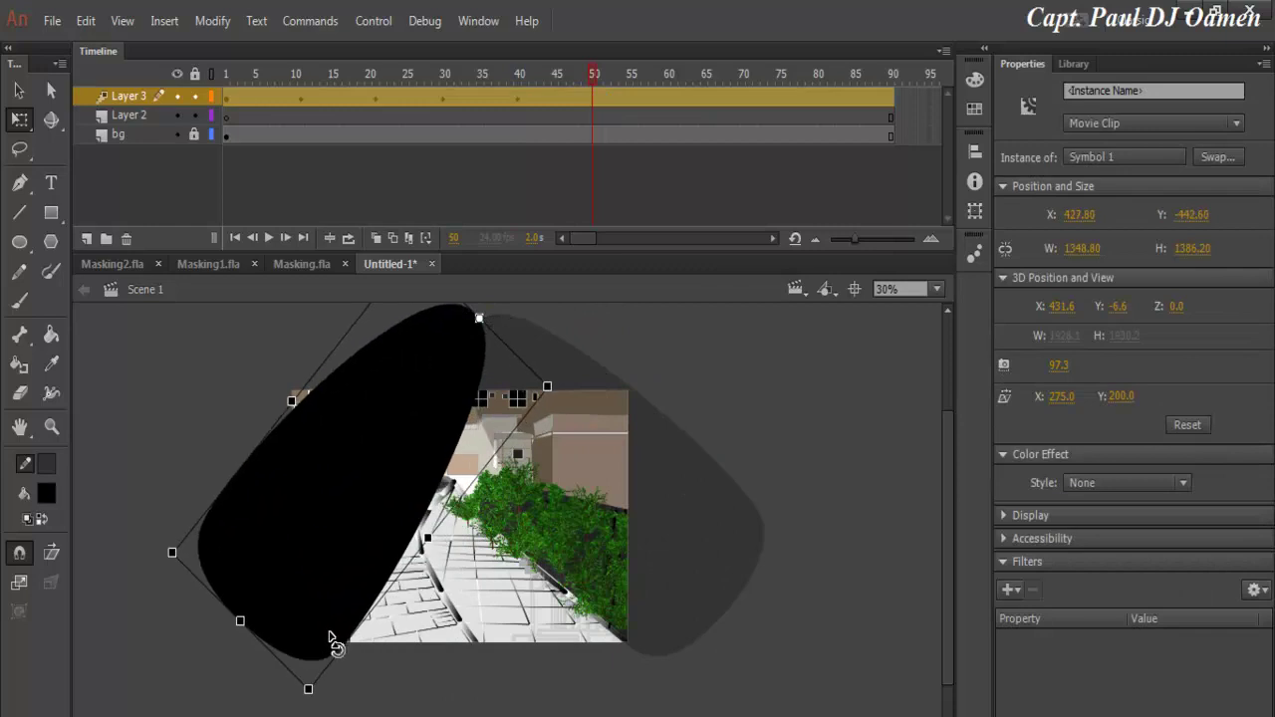
Swing the mask right at frame 61, left at 70, right at 81, then select it at 90
click(674, 99)
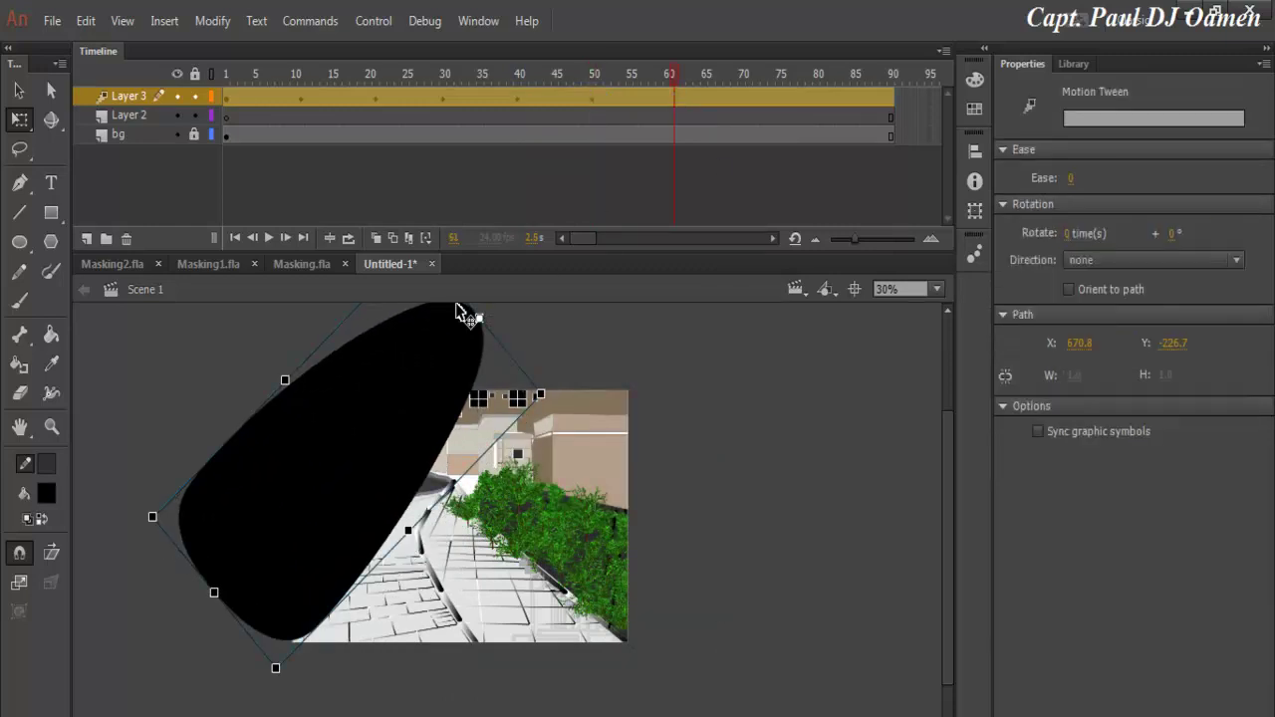
drag(152, 525, 769, 467)
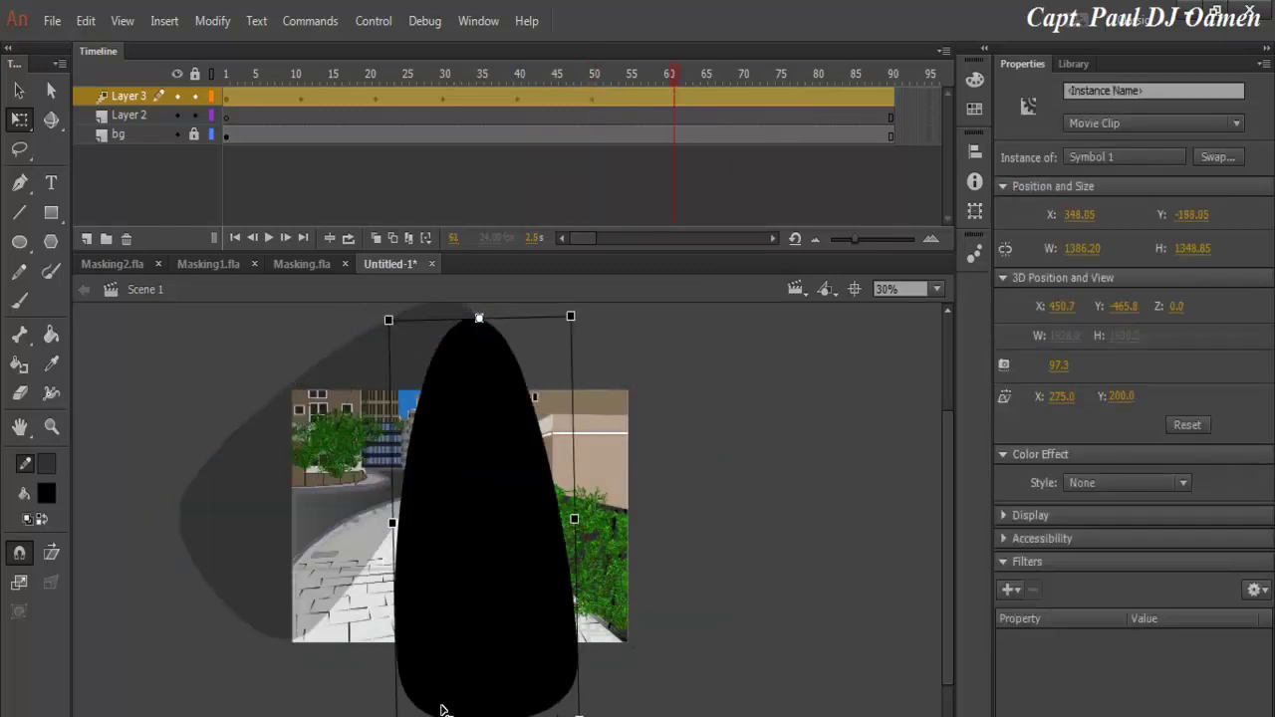
click(745, 100)
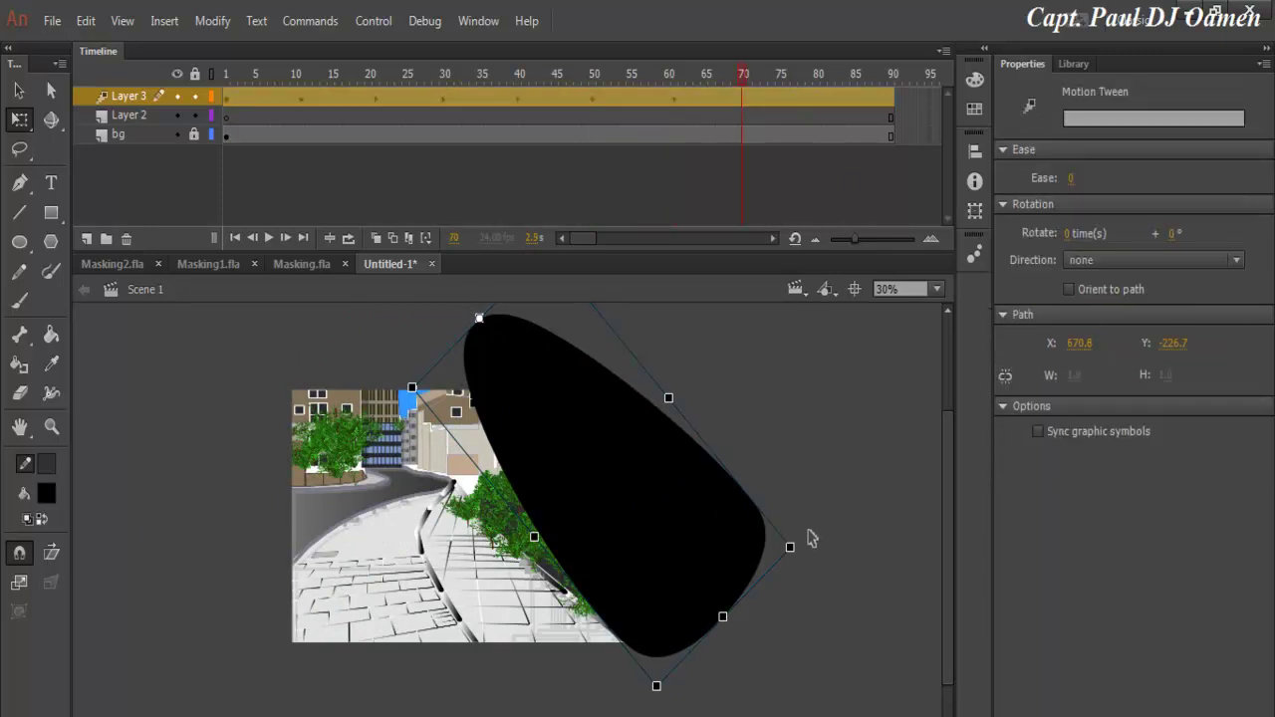
drag(797, 551, 367, 616)
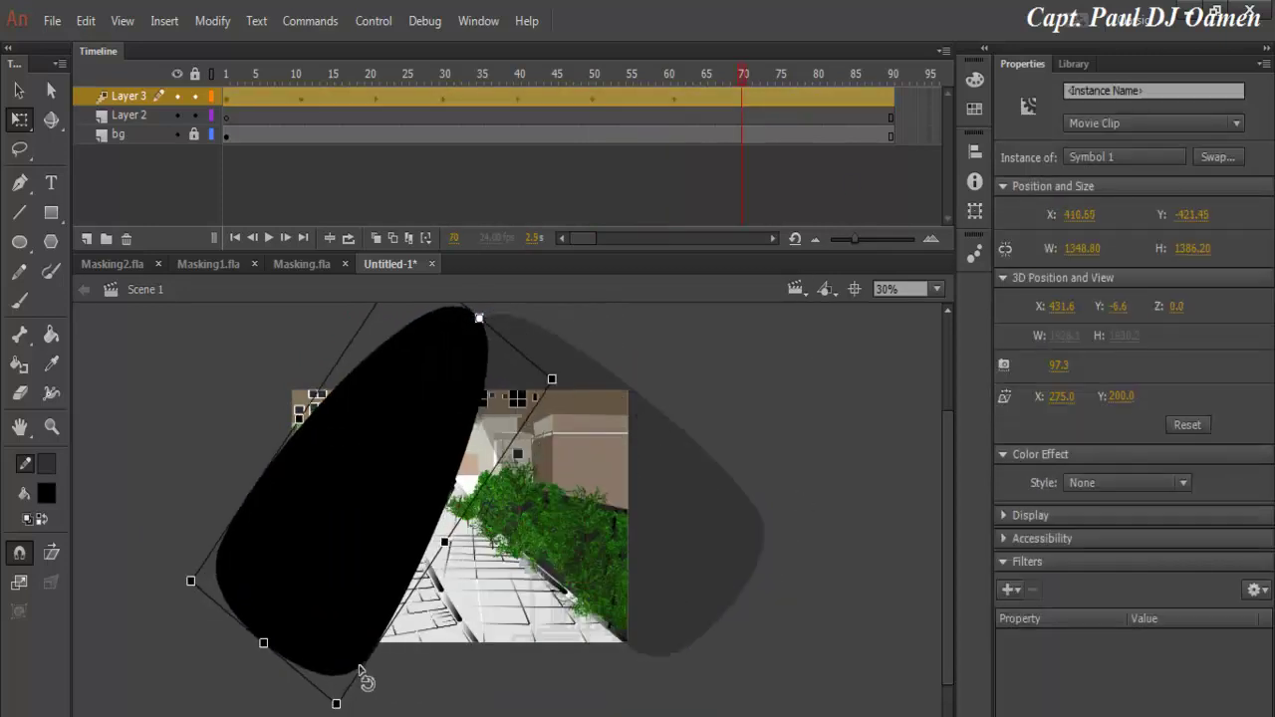
click(824, 98)
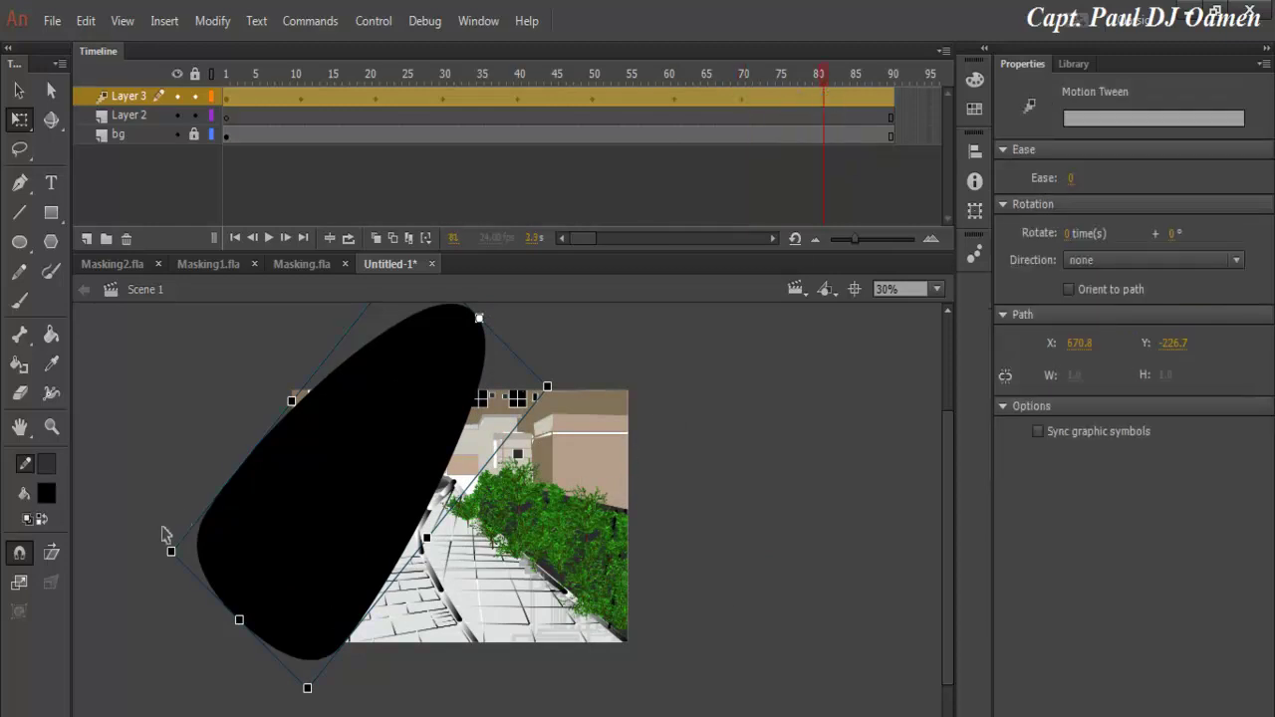
drag(168, 556, 728, 628)
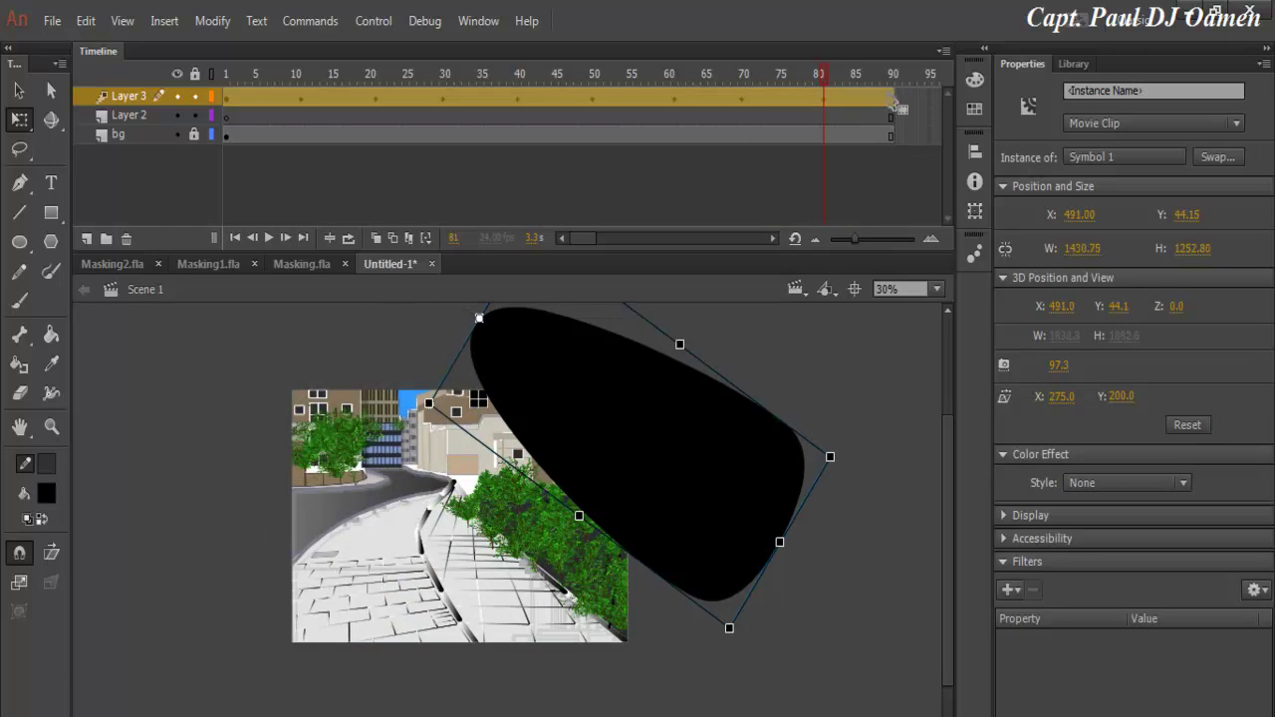
click(893, 98)
click(842, 485)
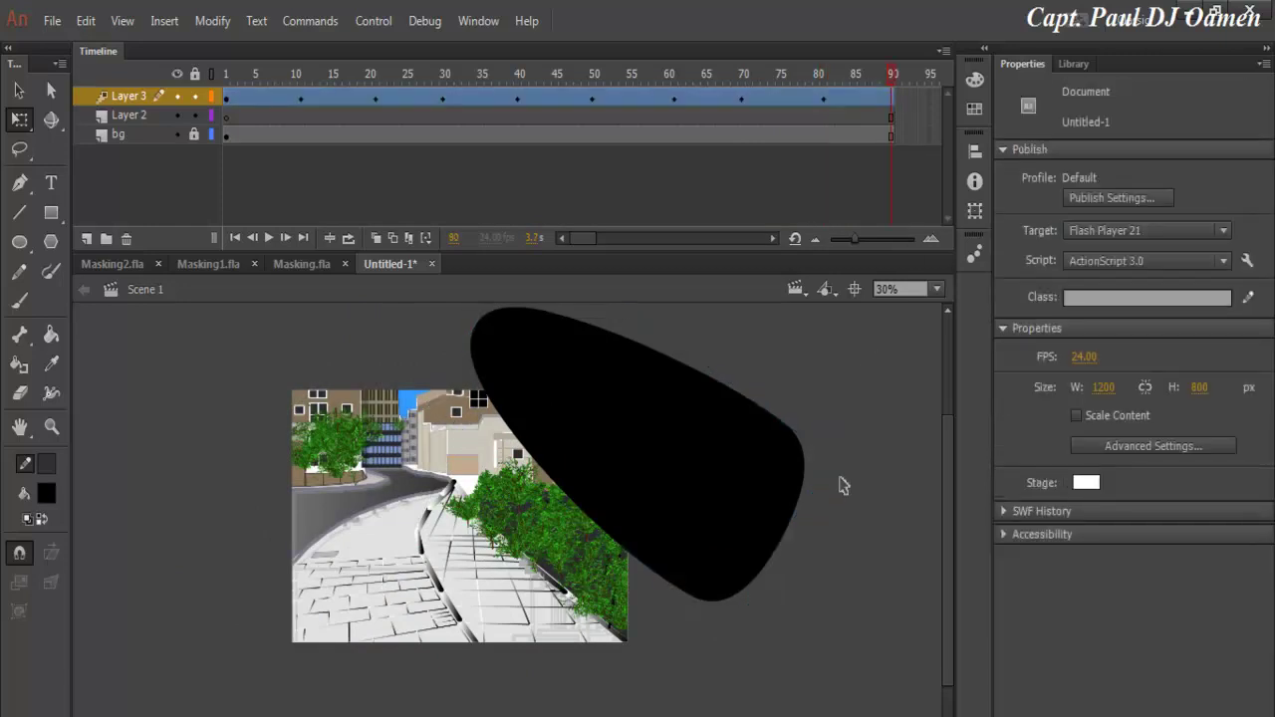
click(777, 469)
Swing the mask left at frame 90 and delete the empty Layer 2
mouse_move(835, 456)
mouse_down()
mouse_move(643, 638)
mouse_move(342, 657)
mouse_up()
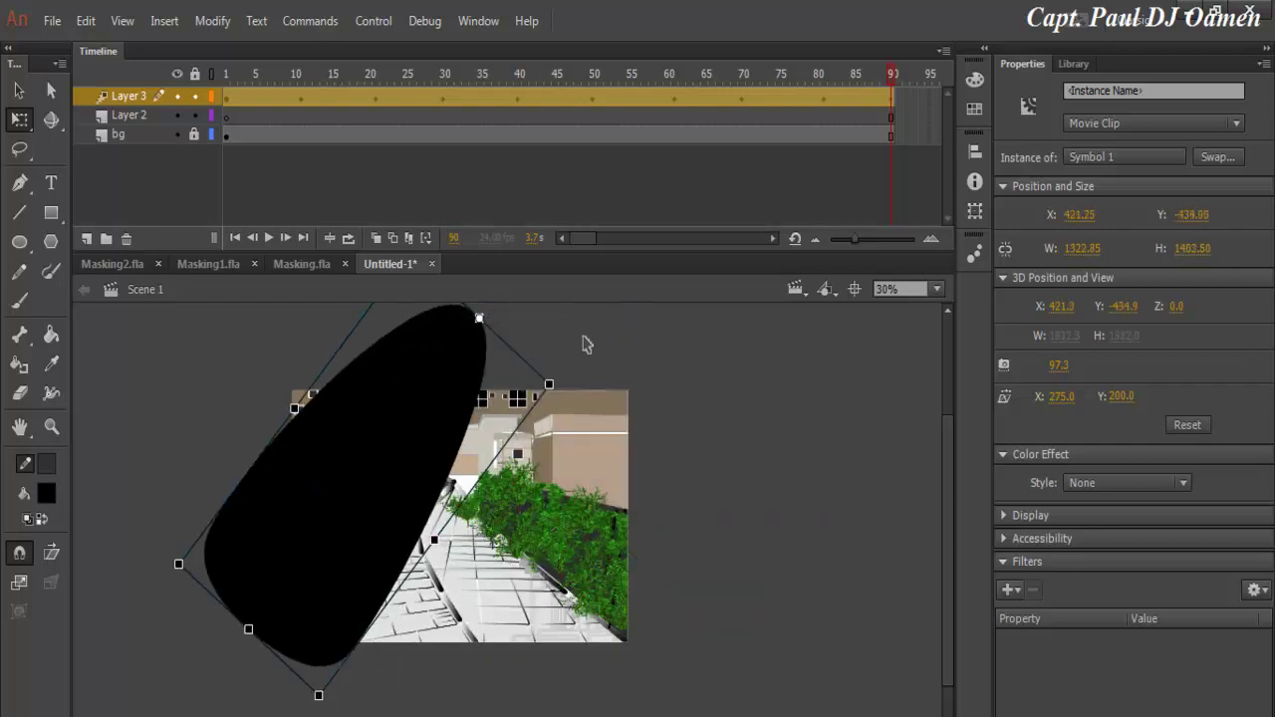
click(668, 397)
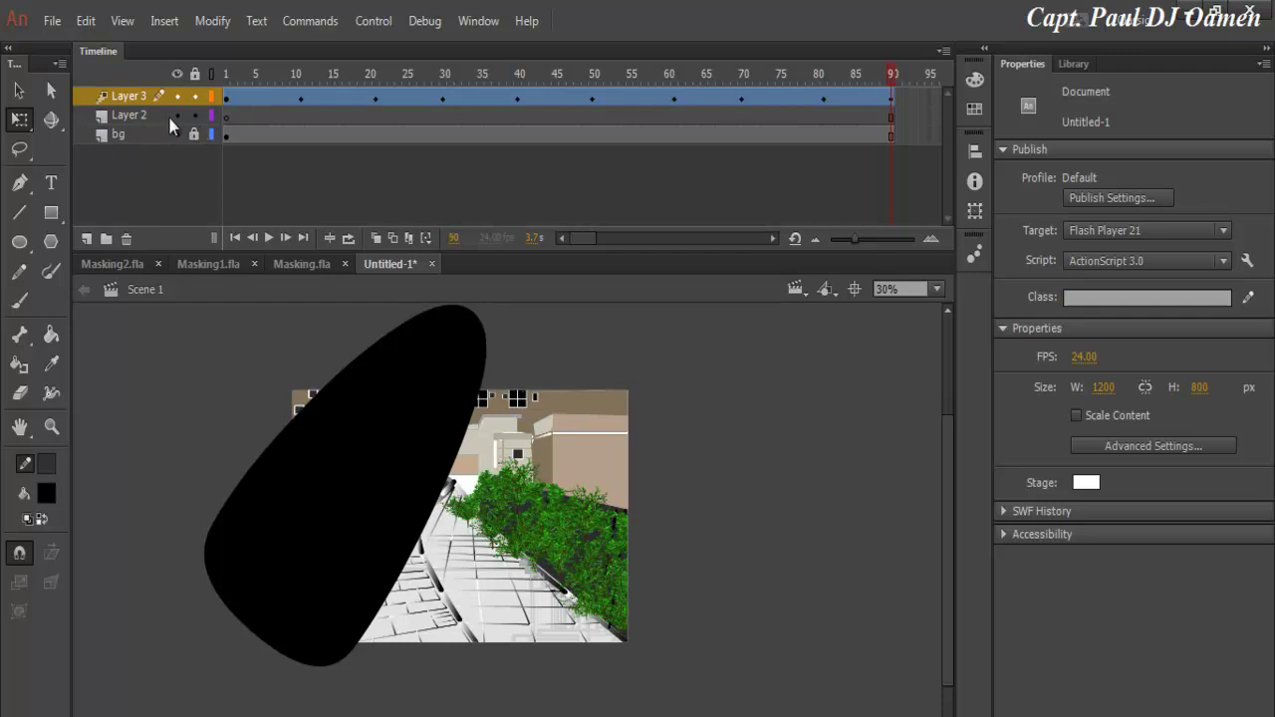
click(133, 114)
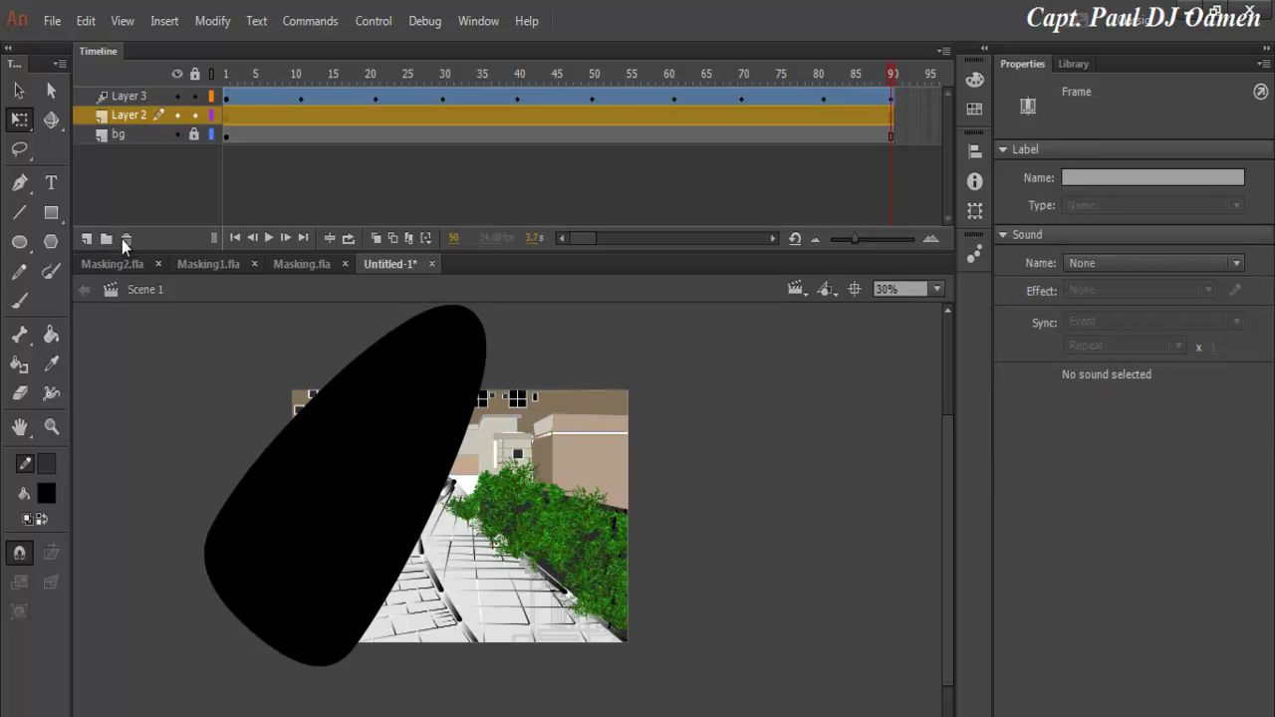
click(124, 239)
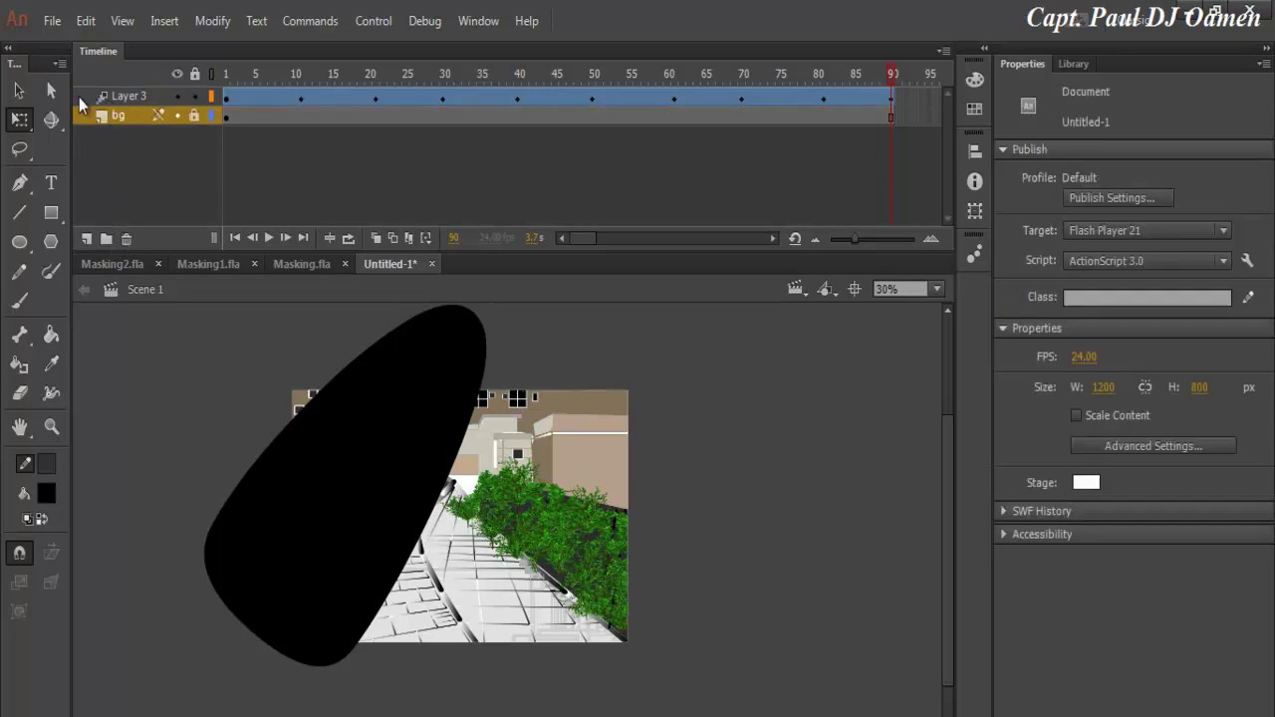
Make Layer 3 a mask over the bg street scene and test the movie
click(118, 97)
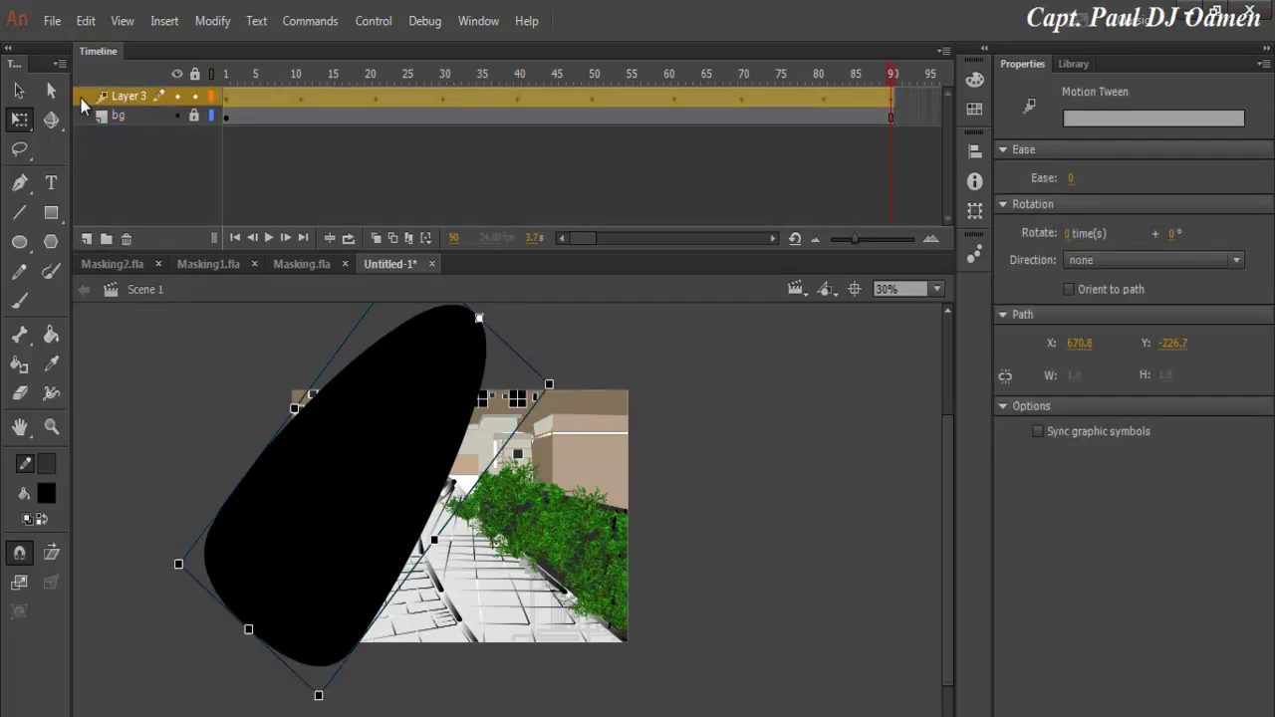
right_click(84, 106)
click(145, 426)
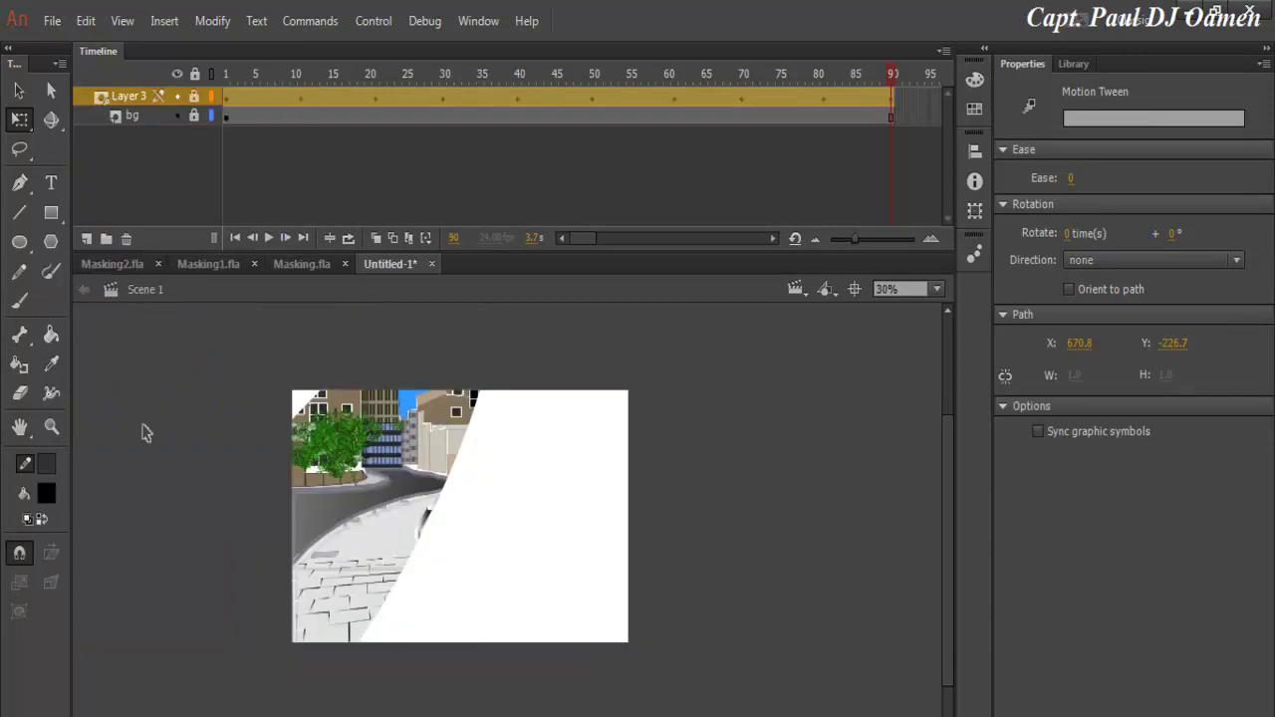
click(380, 25)
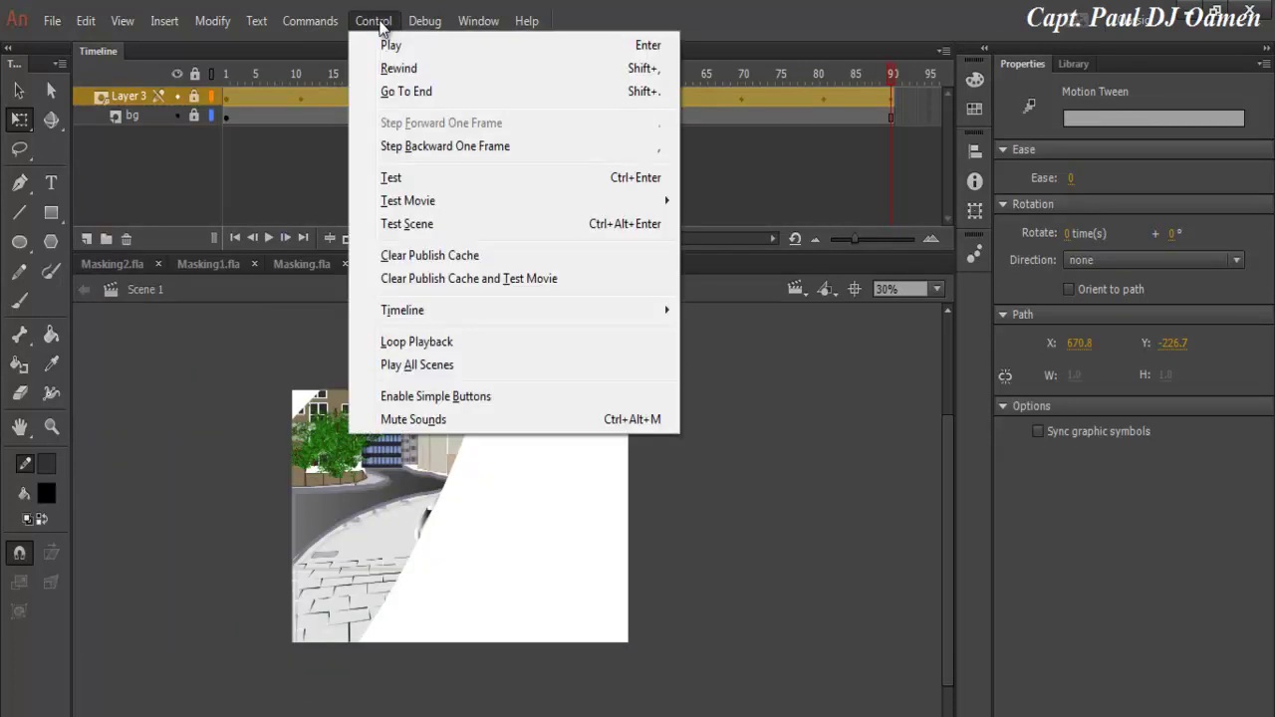
click(416, 224)
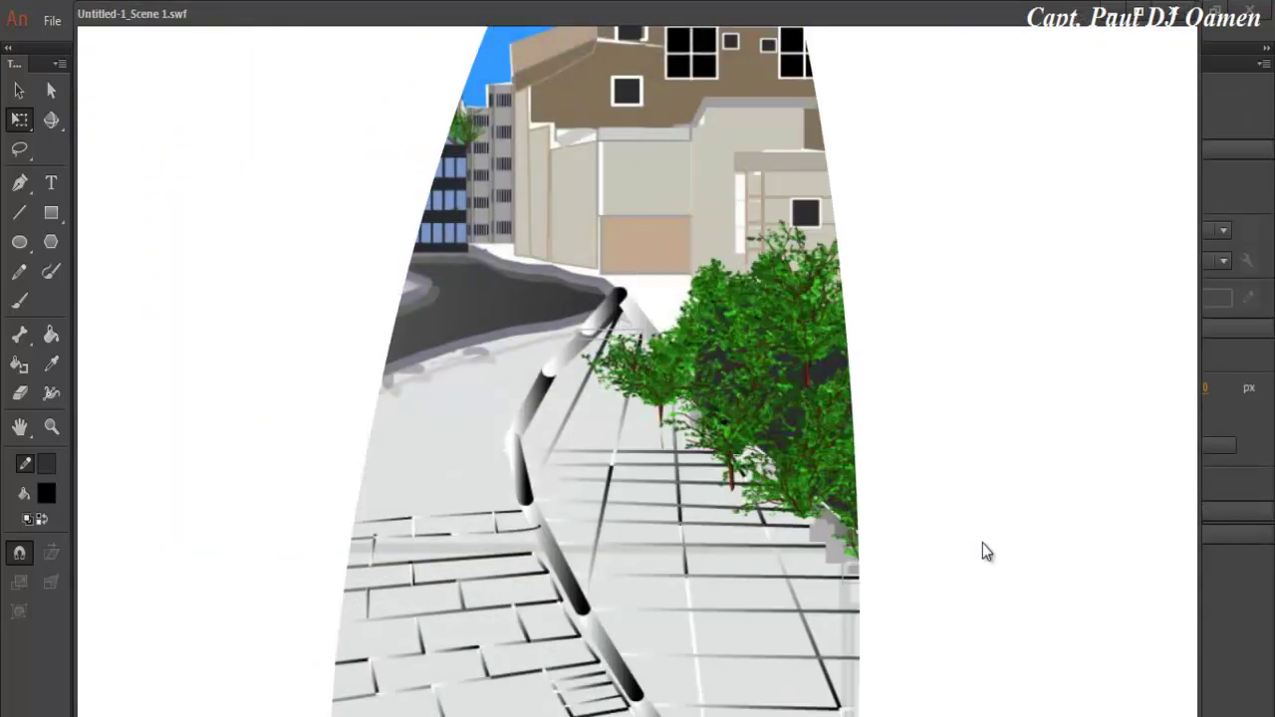